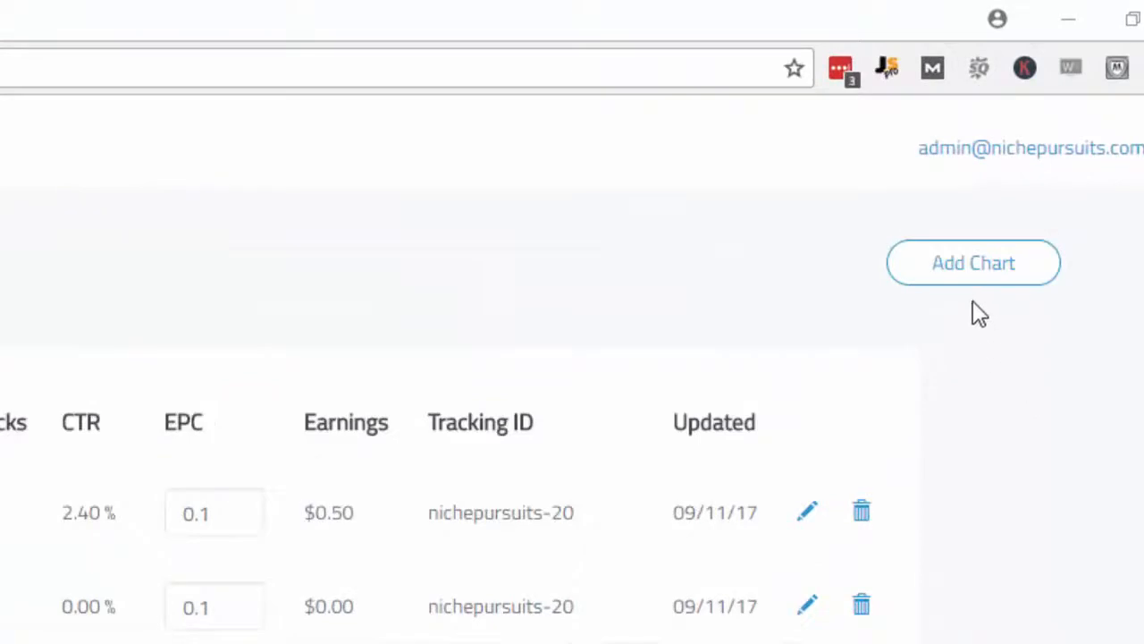
Step: Start a new chart titled 'Best Survival Knife' with the default Amazon tracking ID
click(987, 277)
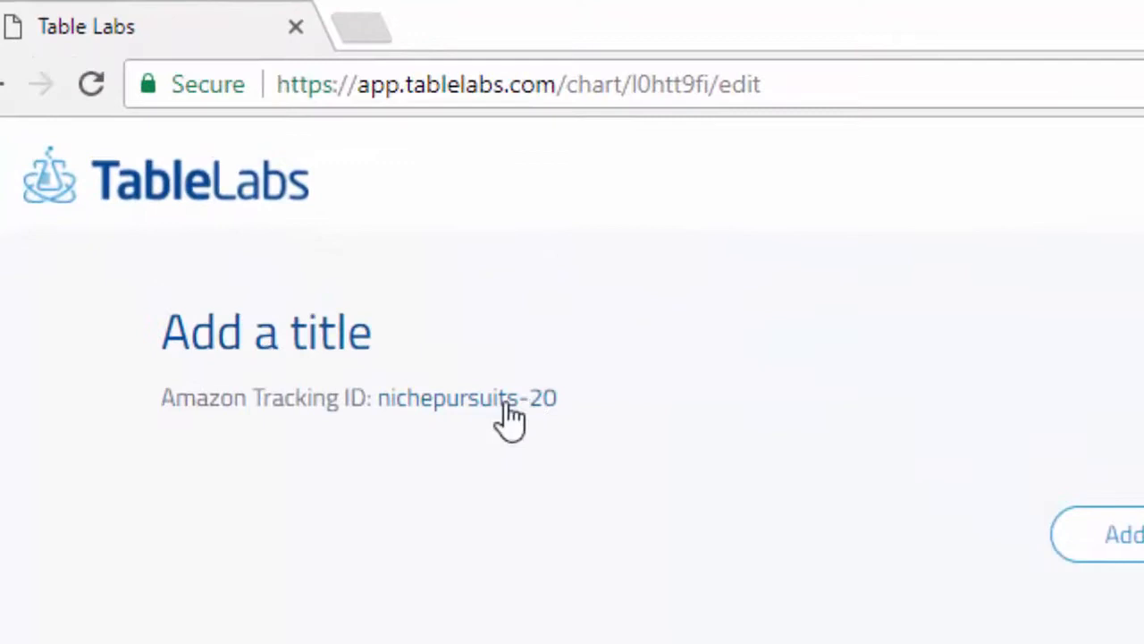
click(511, 407)
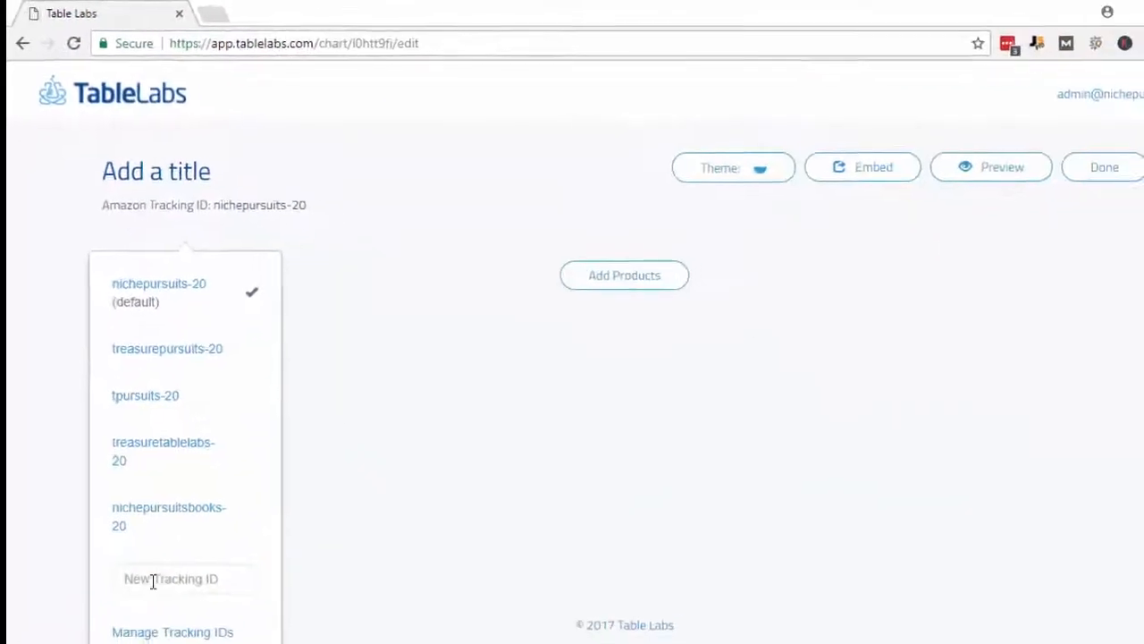
click(153, 580)
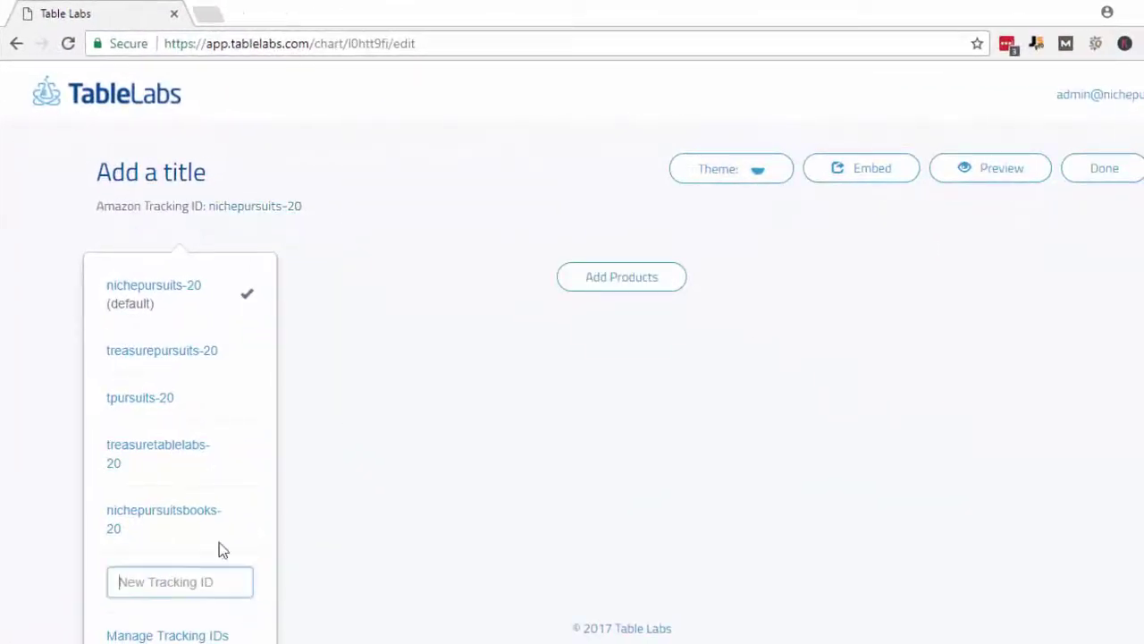
click(344, 394)
click(165, 172)
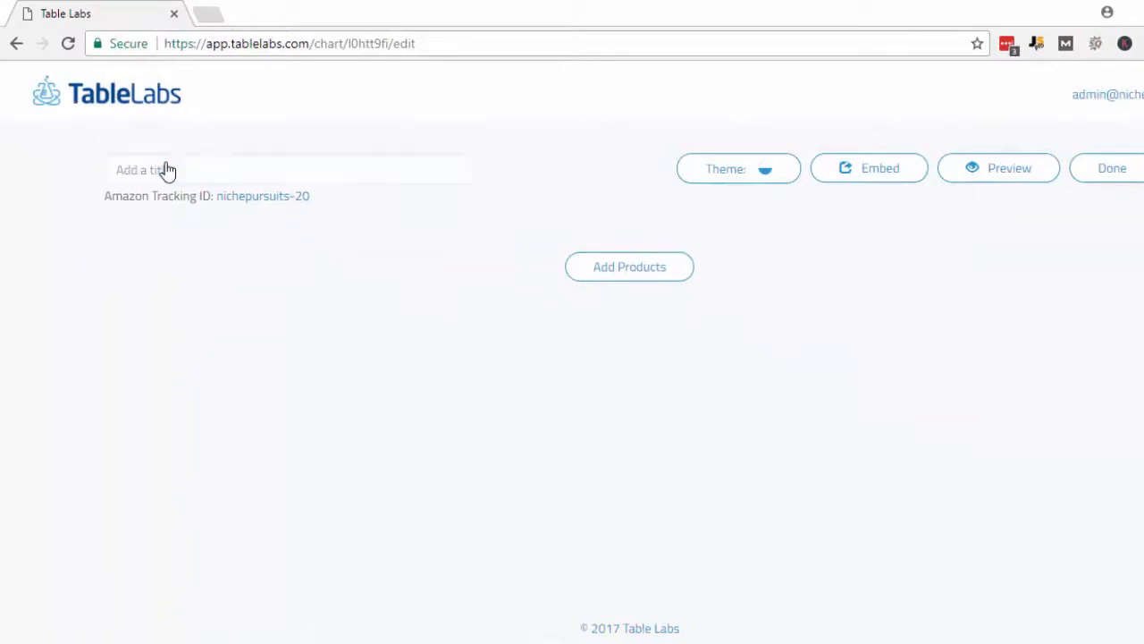
click(186, 171)
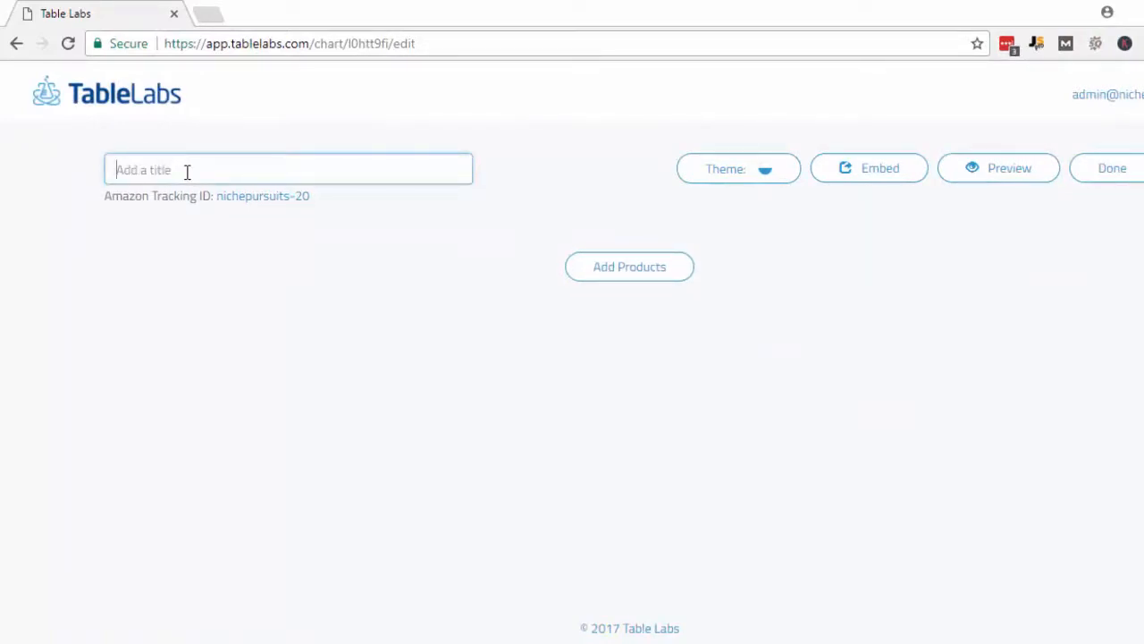
text(Be)
text(fe)
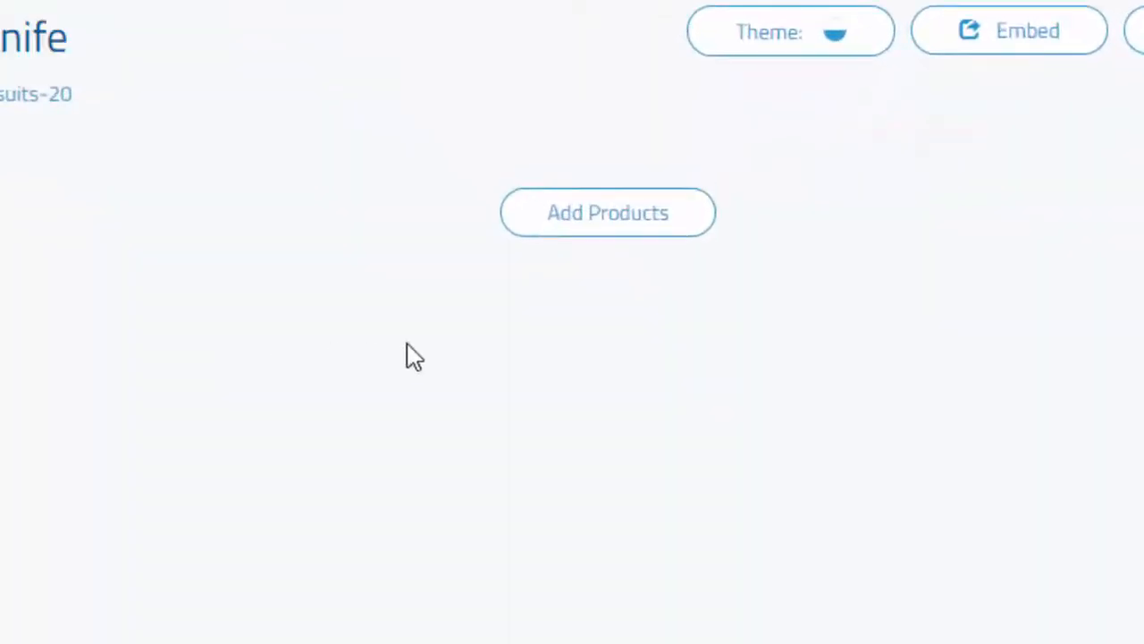
Step: Search Amazon for 'survival knife' and view the $8.99 tactical Rambo knife's details and reviews
click(613, 223)
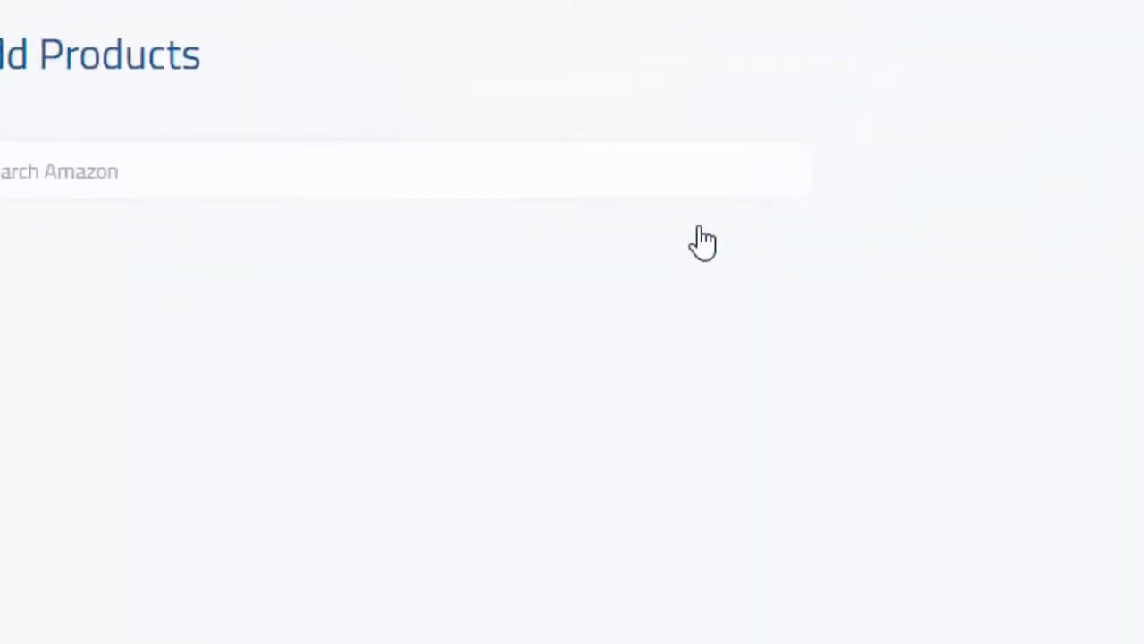
click(341, 202)
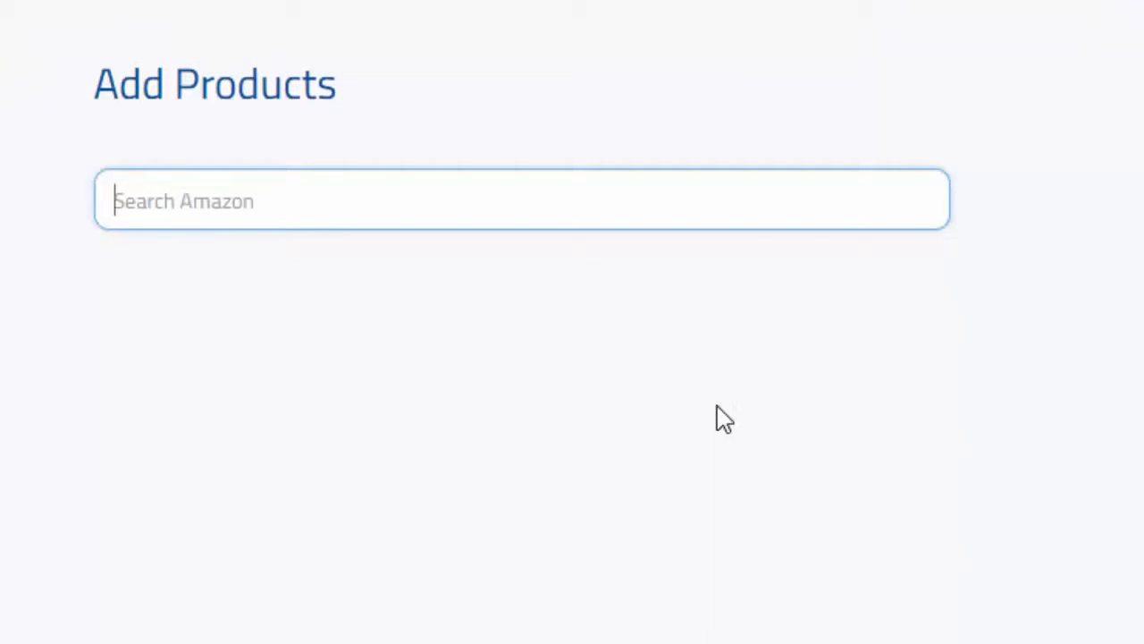
text(survival )
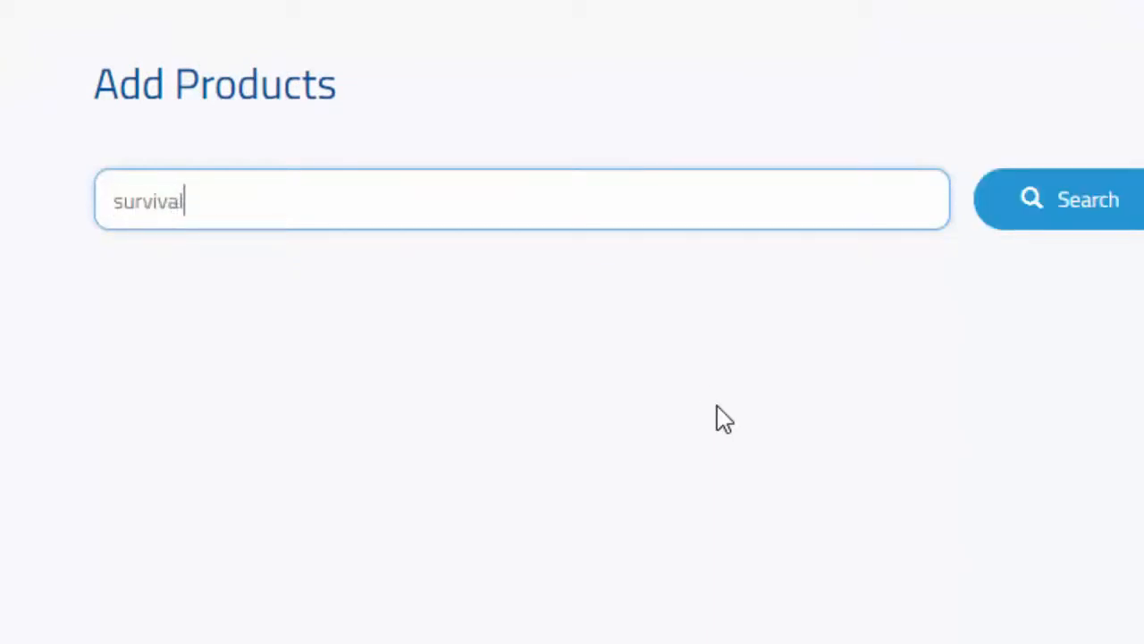
text(knife)
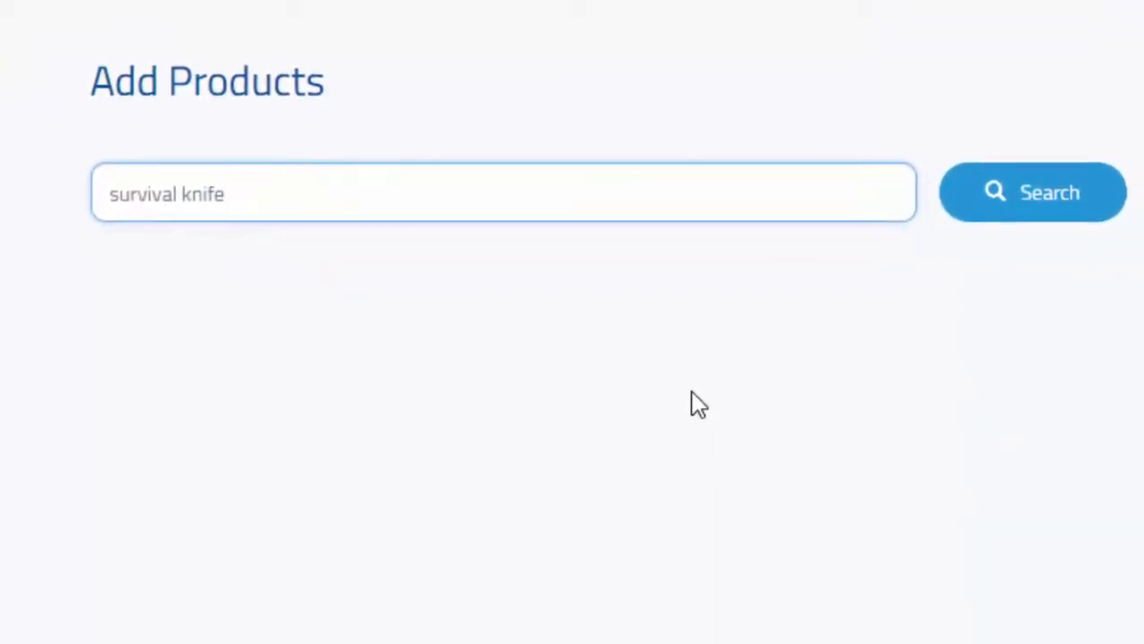
click(1064, 197)
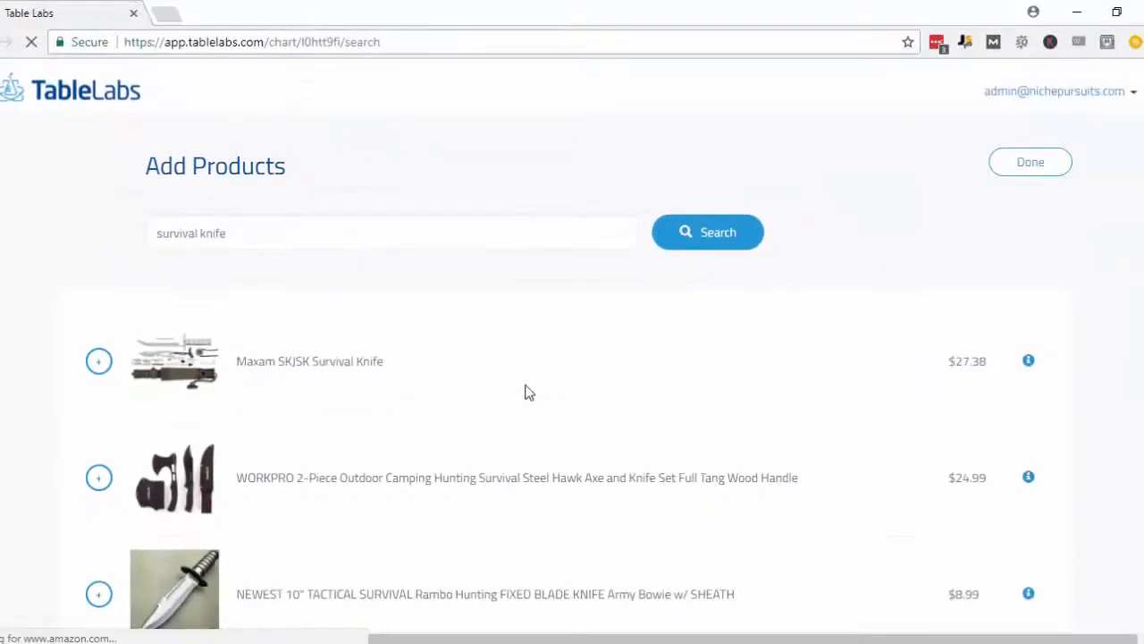
scroll(546, 341, down, 3)
scroll(550, 358, down, 3)
scroll(554, 367, down, 2)
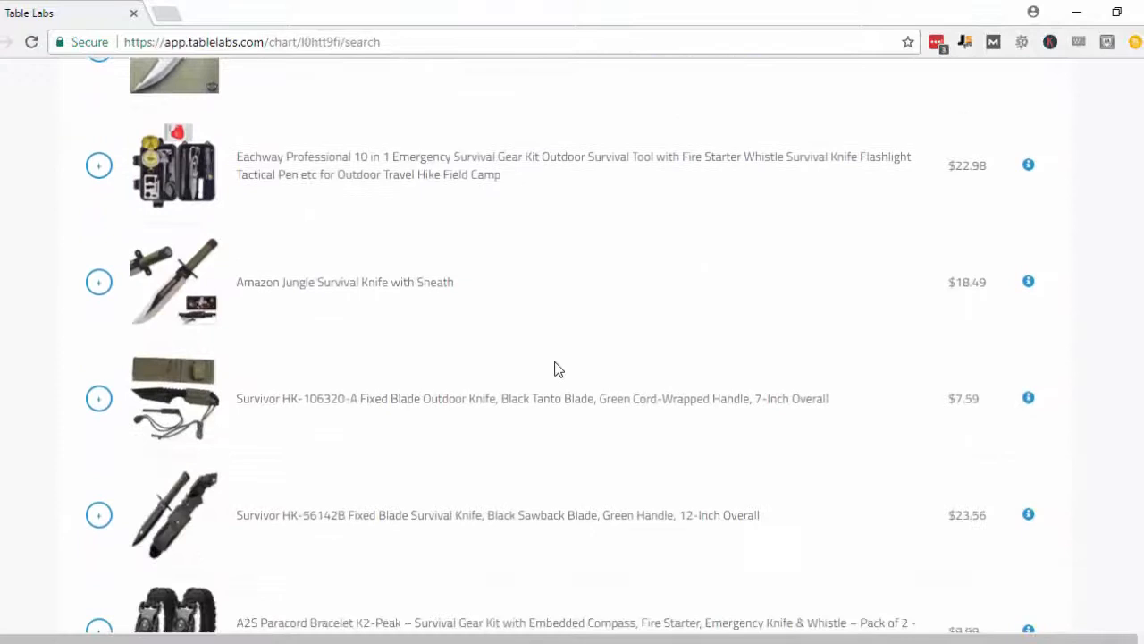
scroll(563, 375, down, 1)
scroll(583, 409, up, 3)
scroll(585, 413, up, 3)
scroll(595, 418, up, 2)
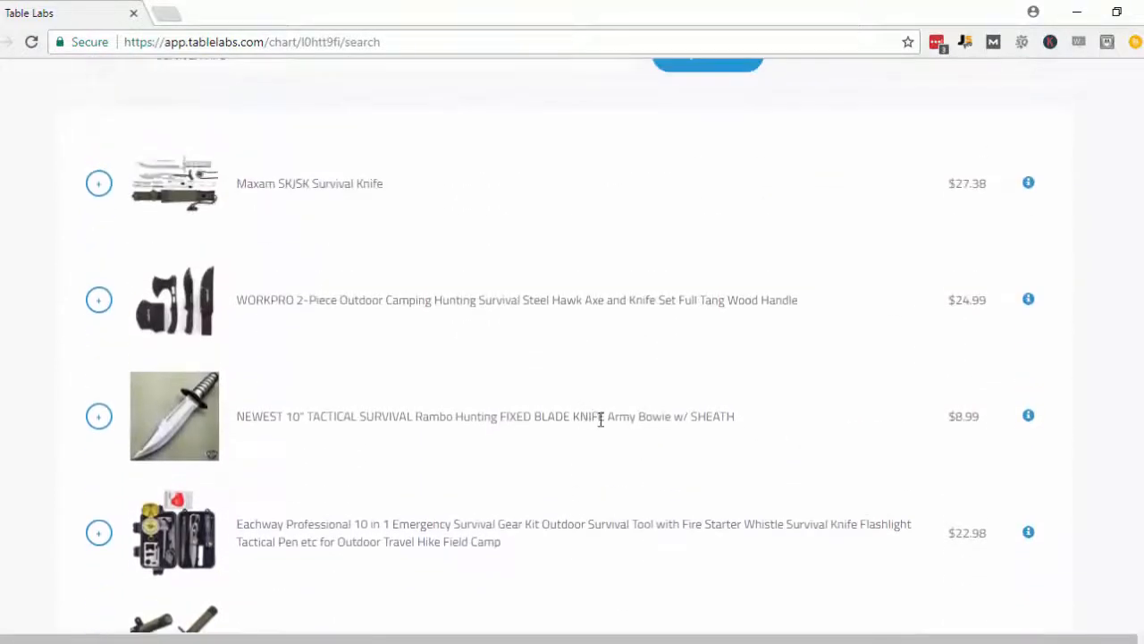
click(1027, 416)
scroll(594, 460, down, 3)
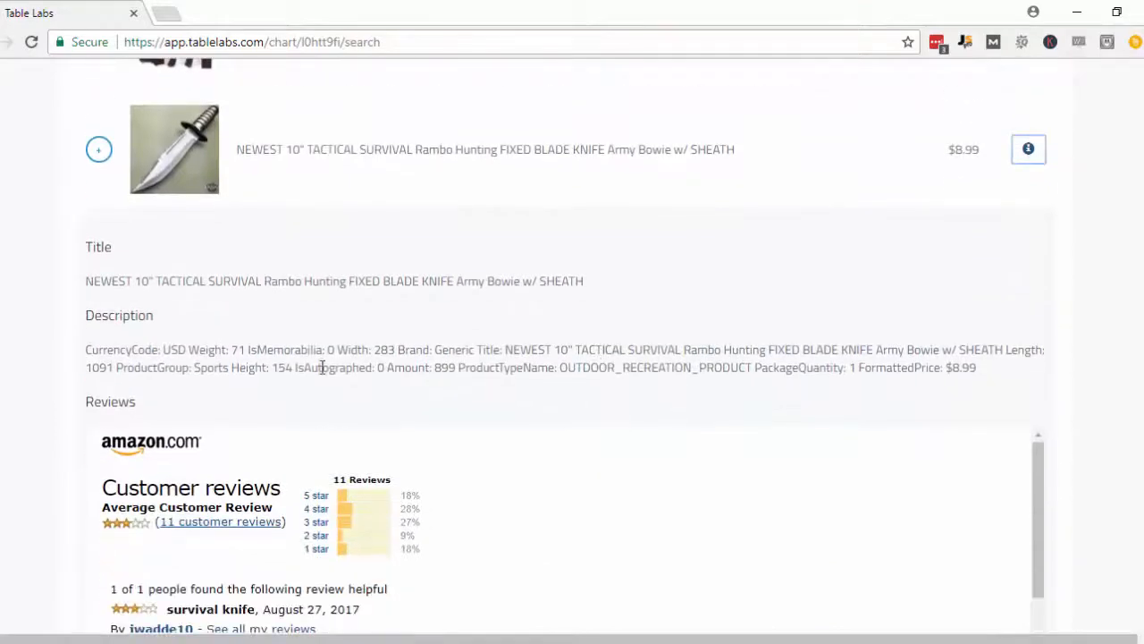
scroll(608, 517, down, 3)
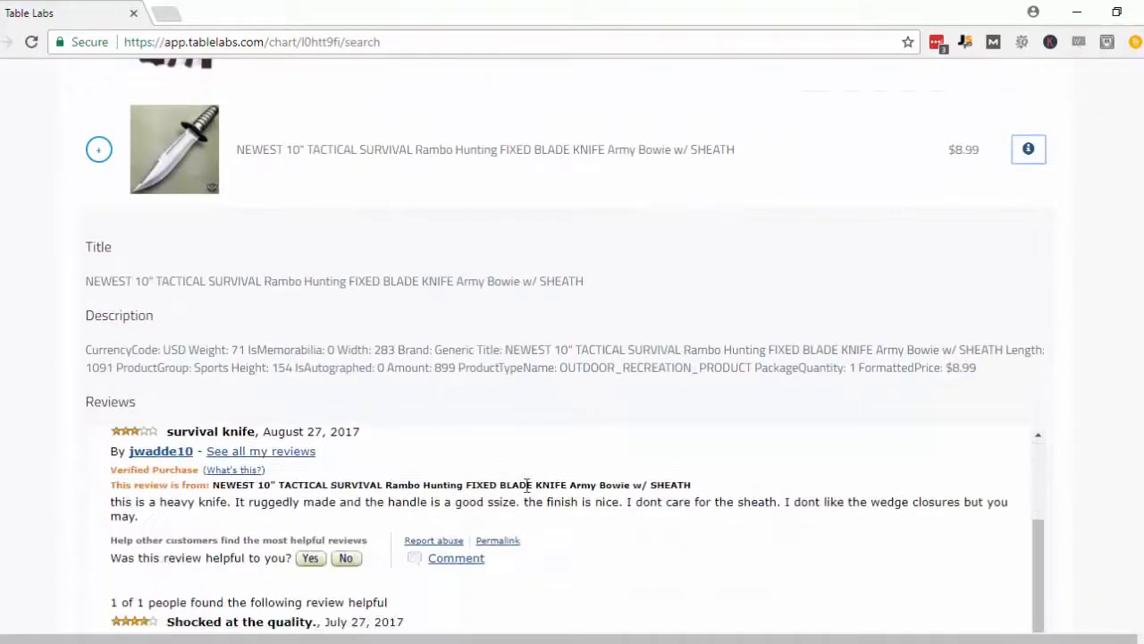
scroll(536, 514, down, 2)
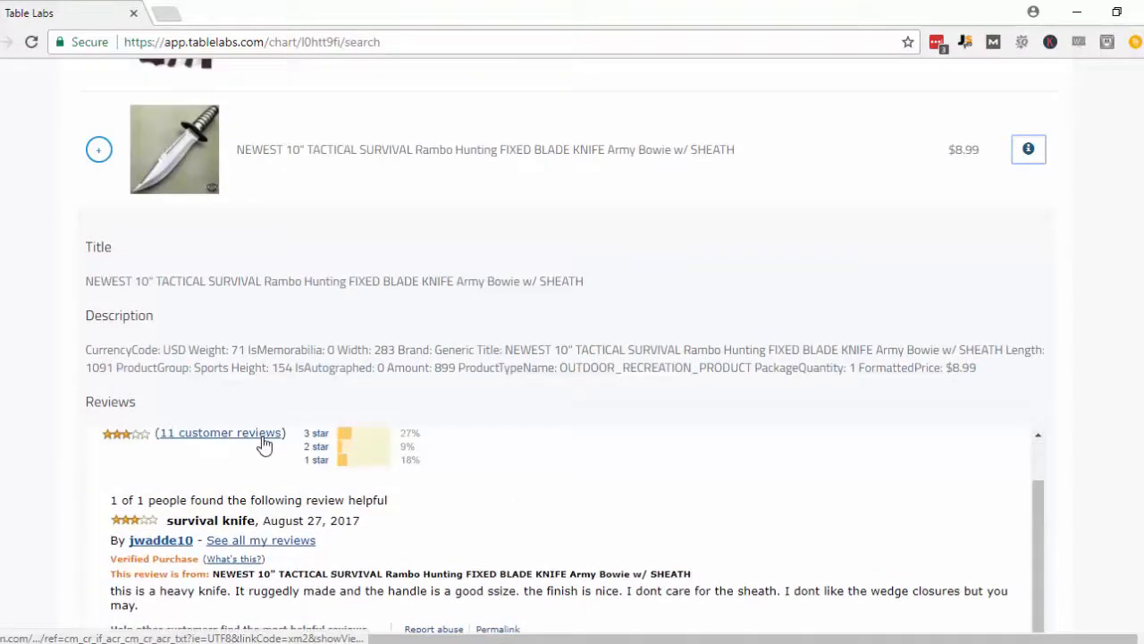
scroll(599, 506, down, 3)
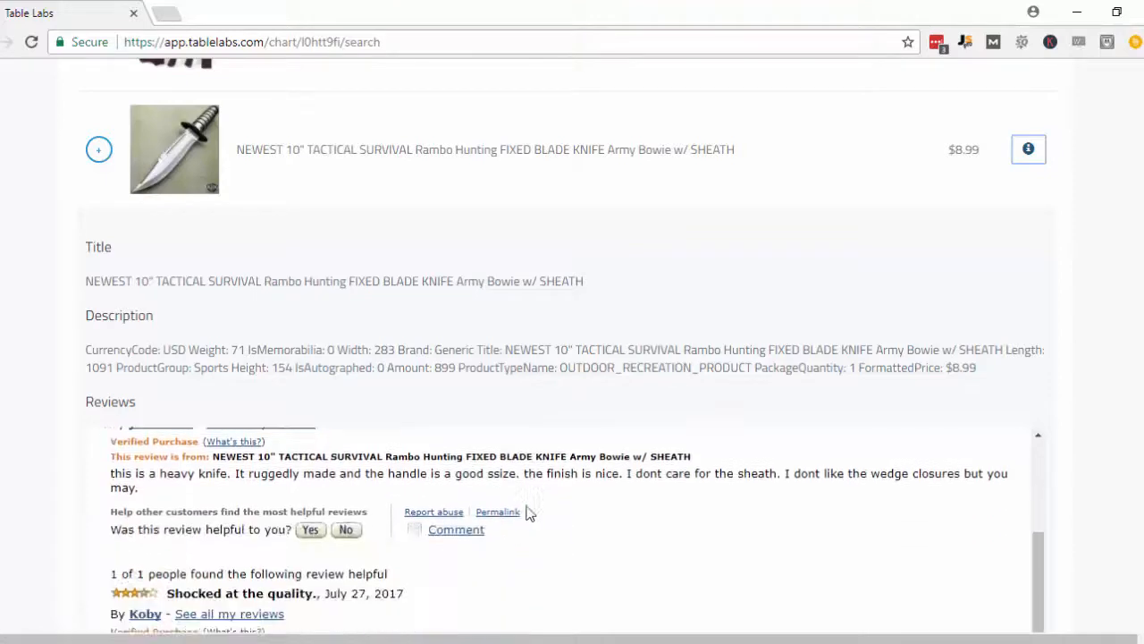
scroll(536, 509, down, 2)
scroll(513, 508, up, 6)
scroll(513, 508, up, 3)
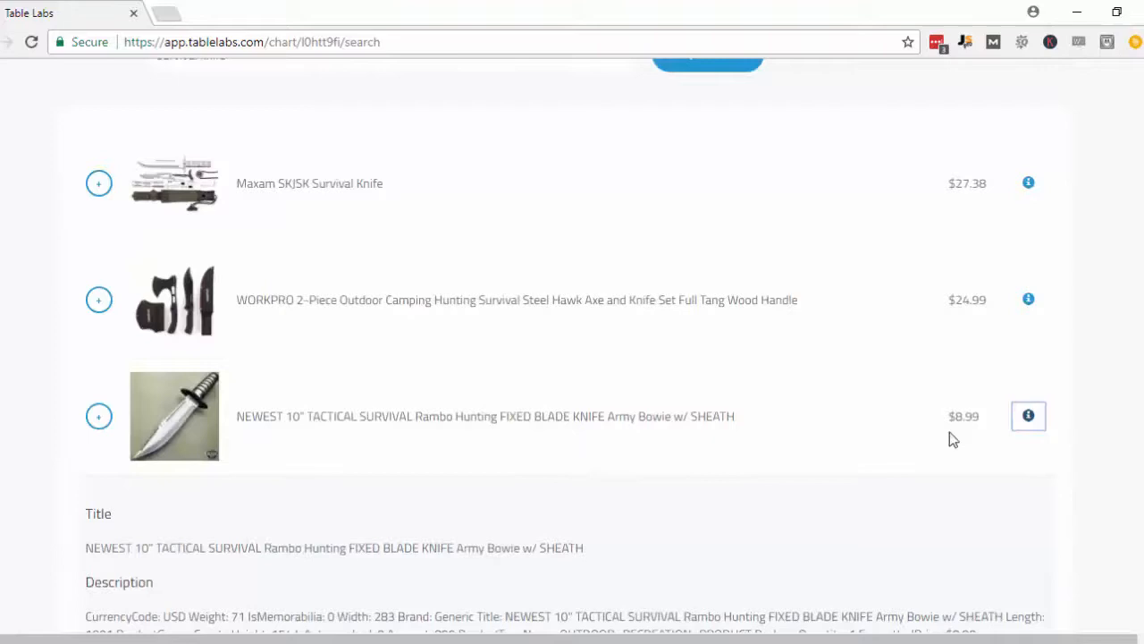
Step: Add the tactical Rambo knife and the Amazon Jungle Survival Knife with Sheath to the chart
click(1028, 415)
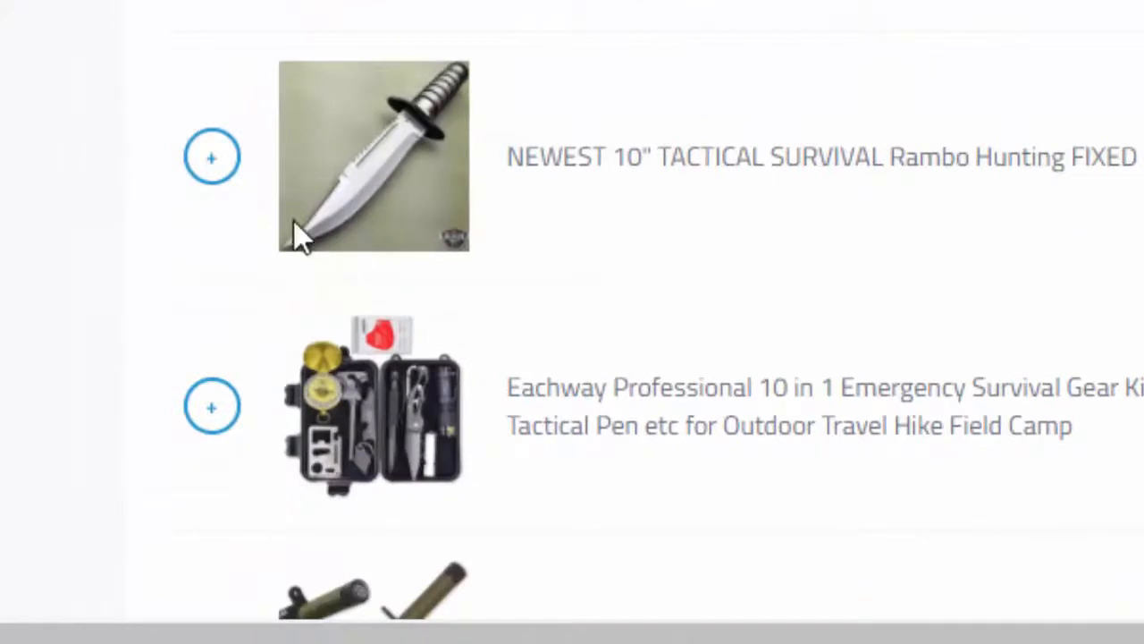
click(212, 158)
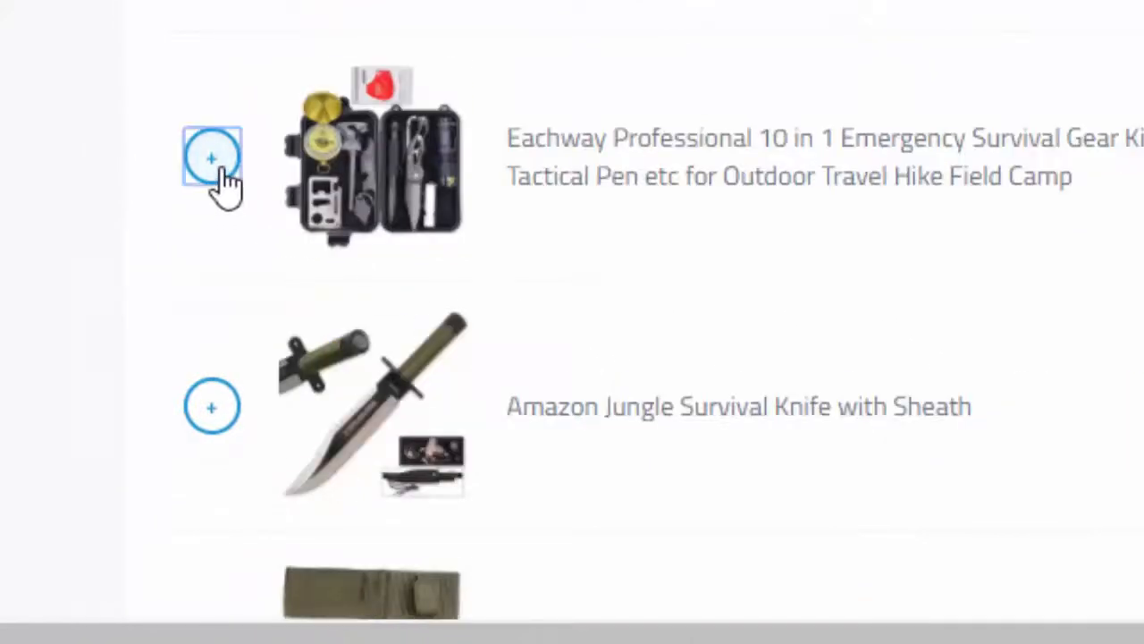
scroll(572, 322, down, 2)
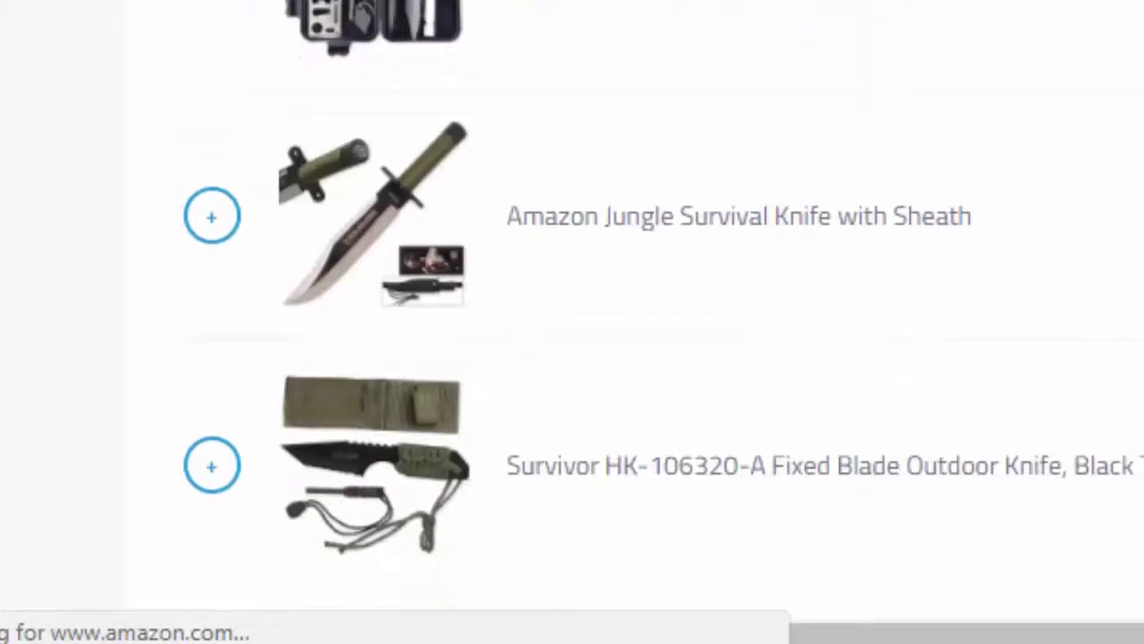
click(219, 224)
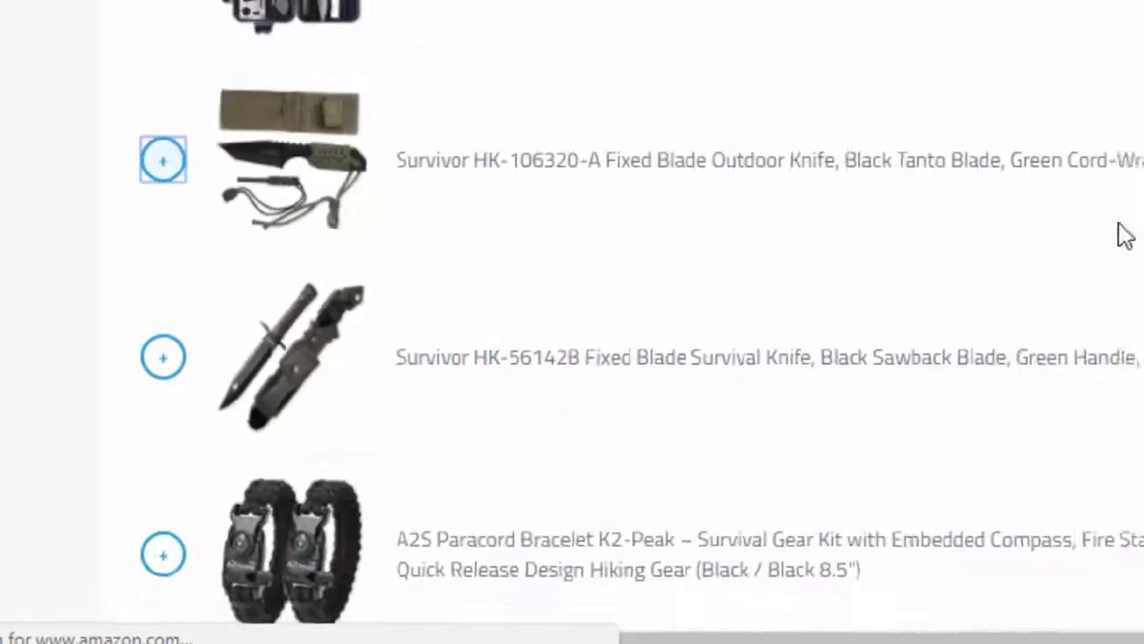
scroll(677, 407, up, 5)
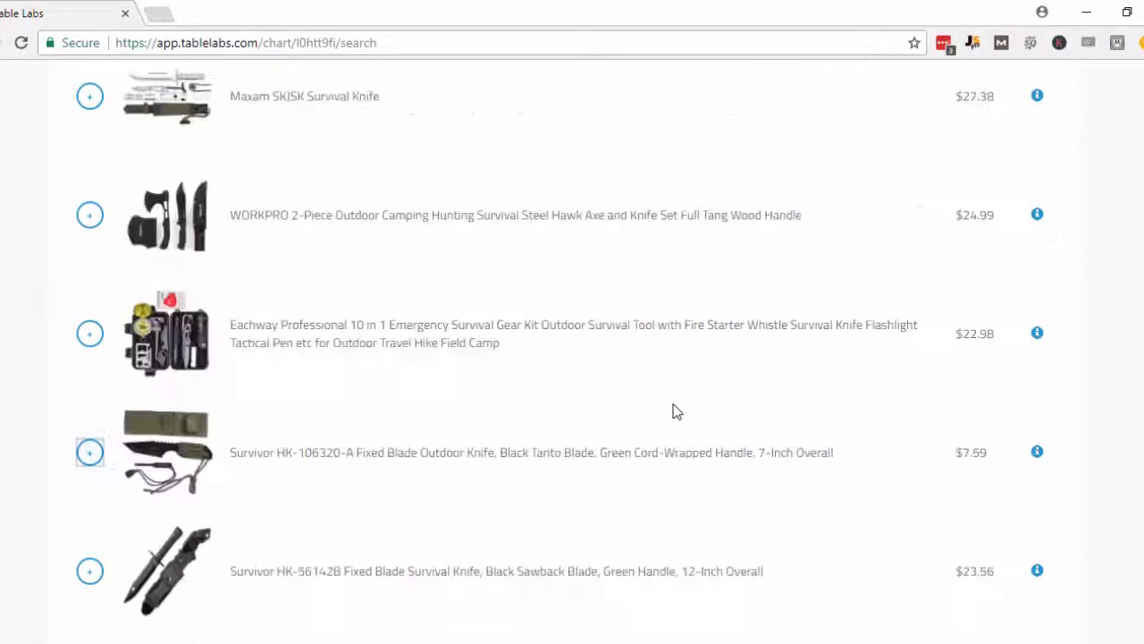
scroll(625, 410, up, 3)
Step: Search for 'gerber bear grylls' and add the Gerber Bear Grylls Ultimate Pro Knife
triple_click(188, 238)
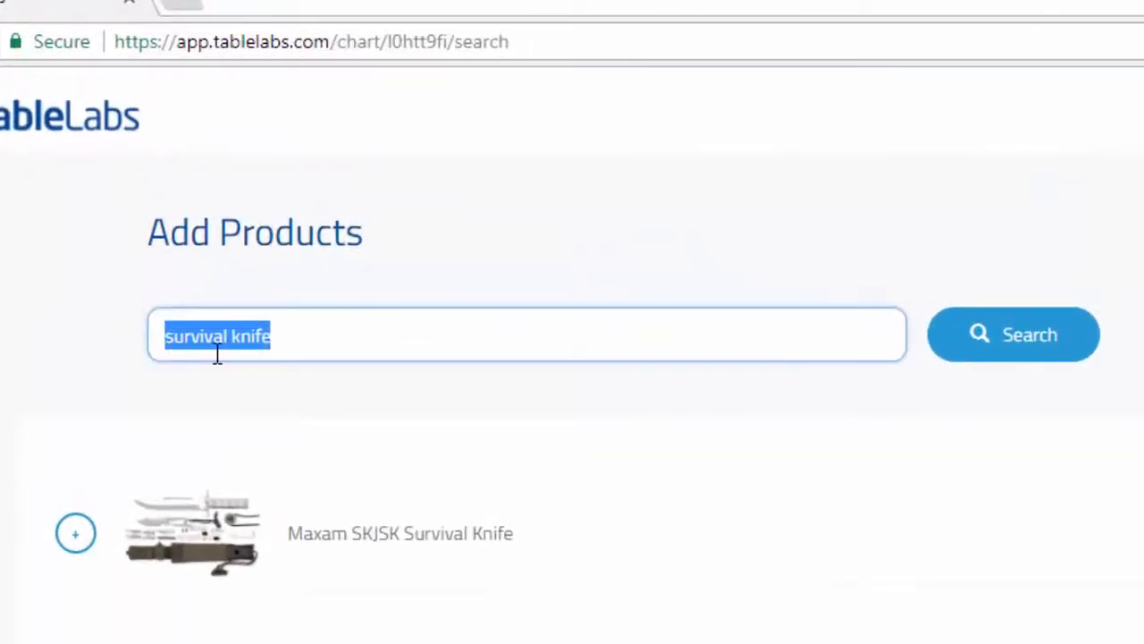
text(gerber bear grylls)
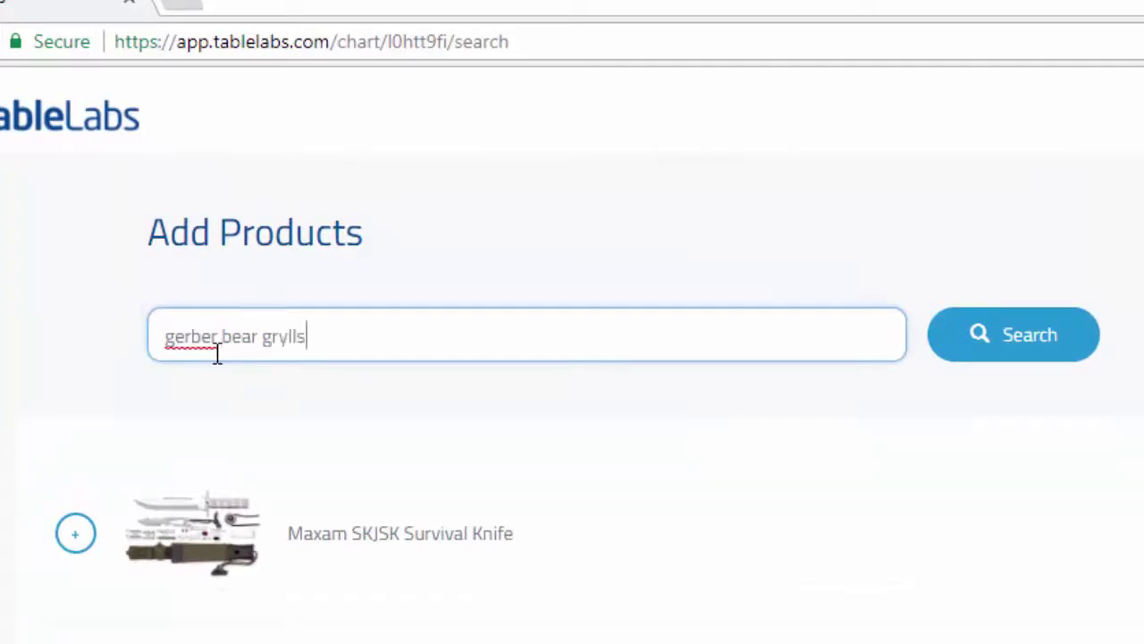
key(Return)
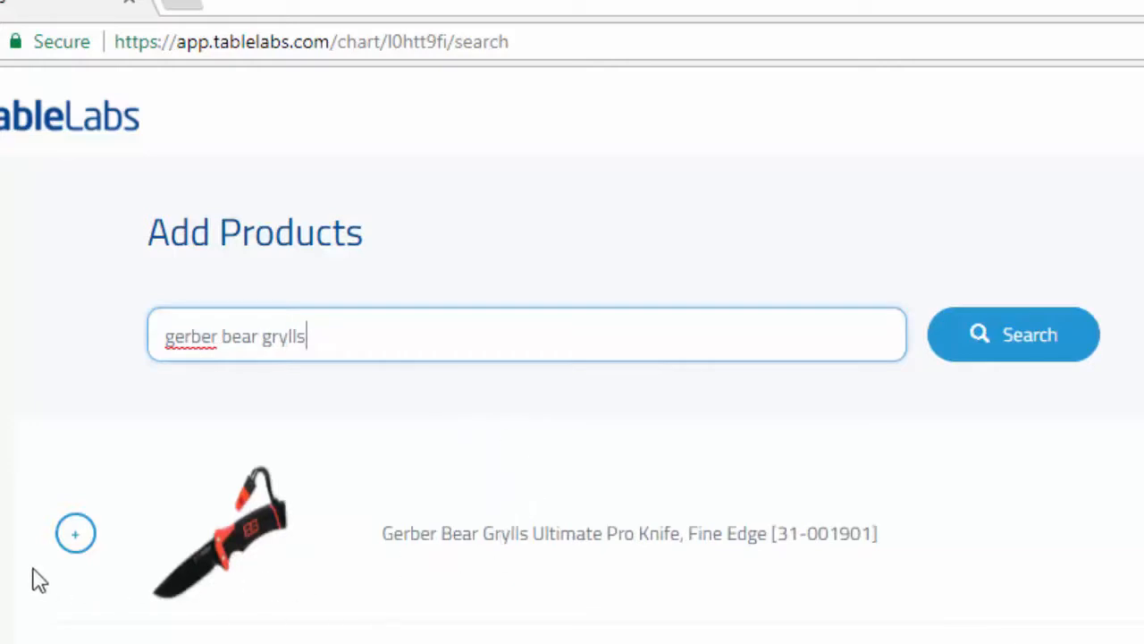
click(76, 534)
scroll(572, 357, down, 5)
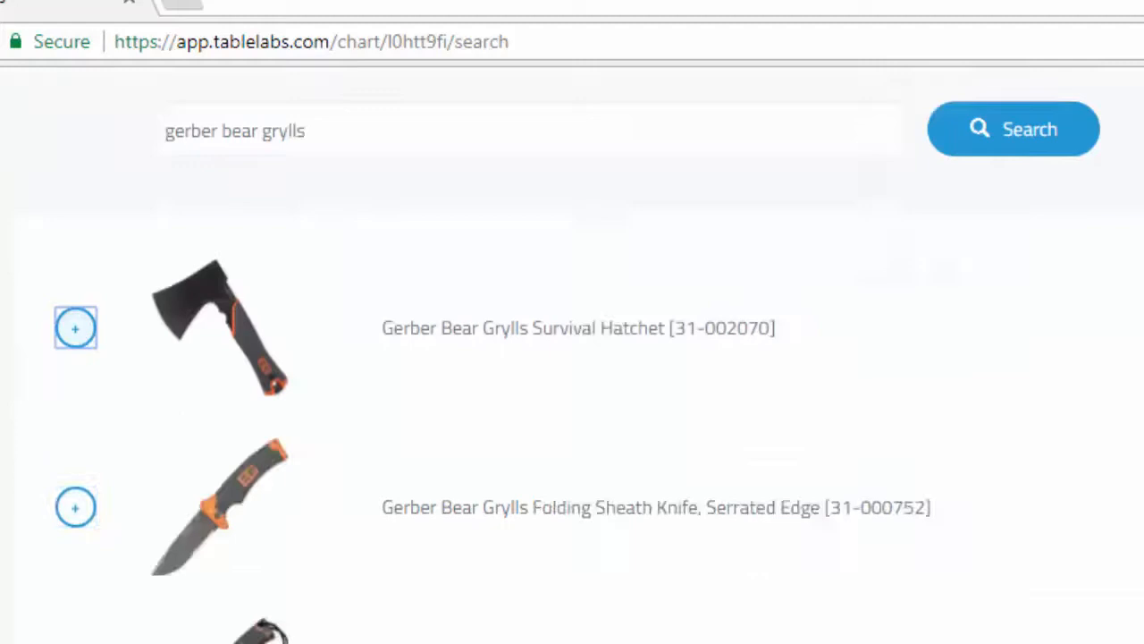
scroll(572, 357, up, 5)
drag(309, 336, 146, 369)
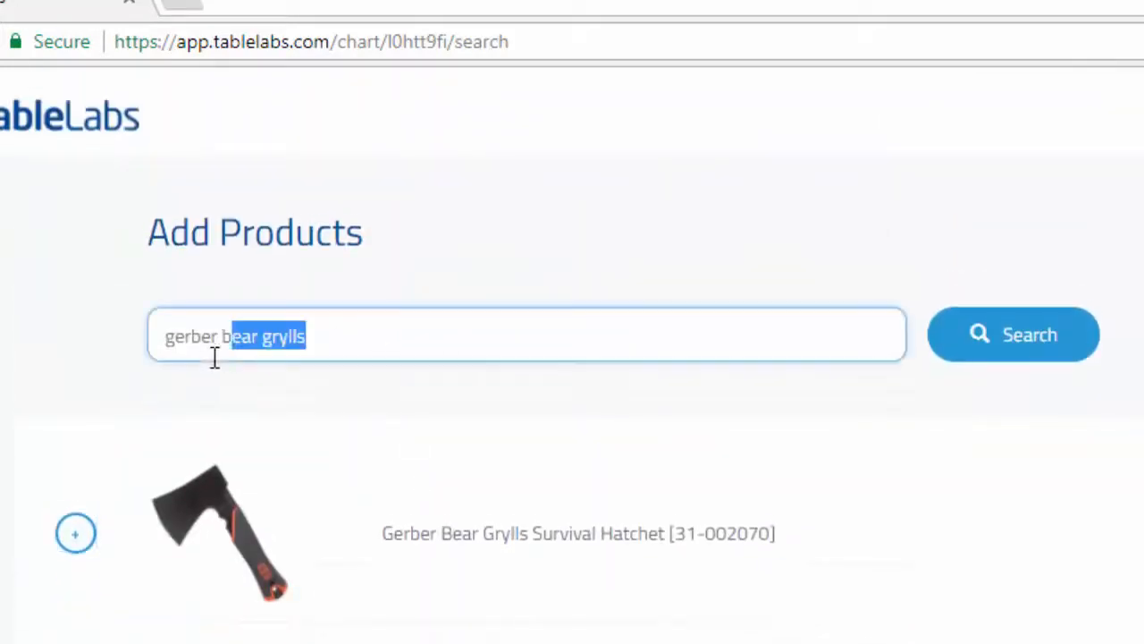
text(fi)
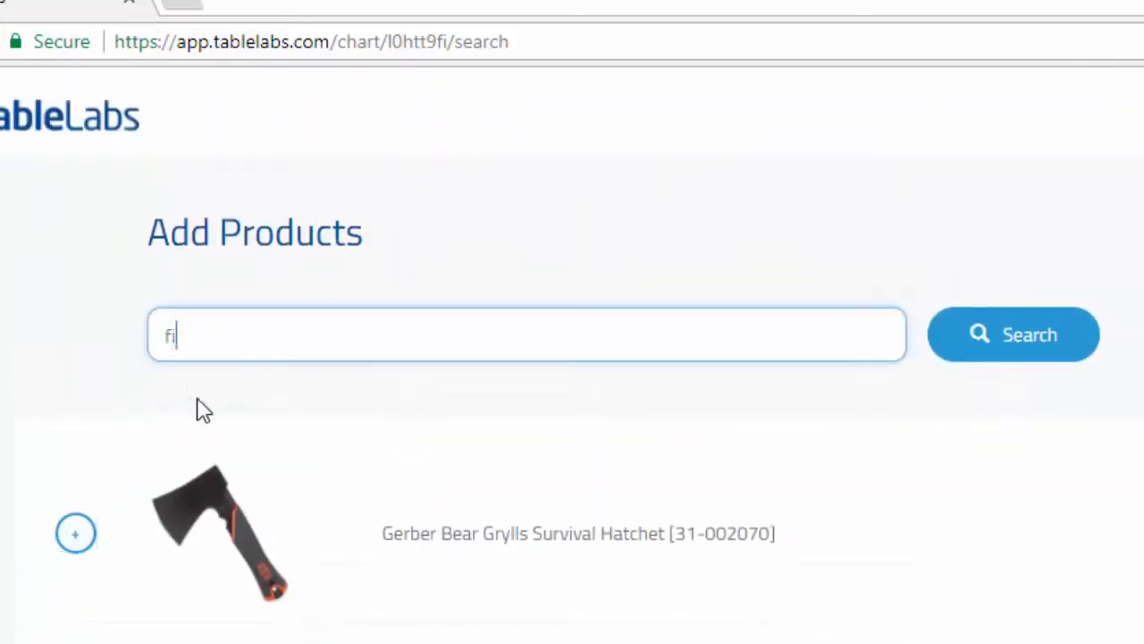
text(xed balade survival knife)
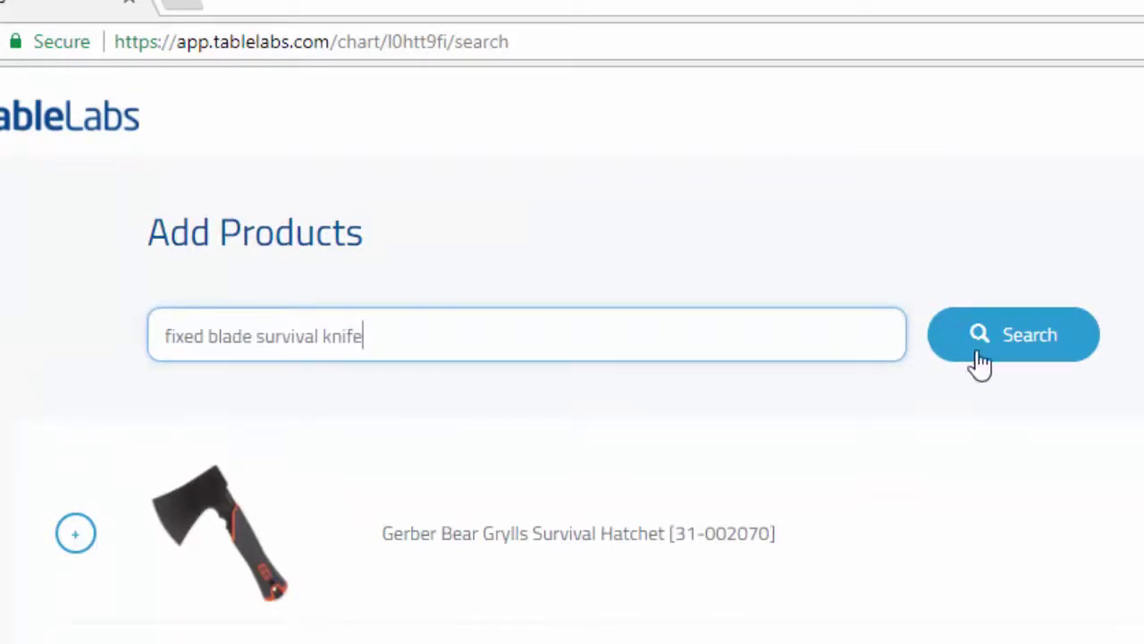
Step: Search 'fixed blade survival knife' and add the MTech MT-086, Schrade SCHF9 and Smith & Wesson CKSUR1
click(979, 348)
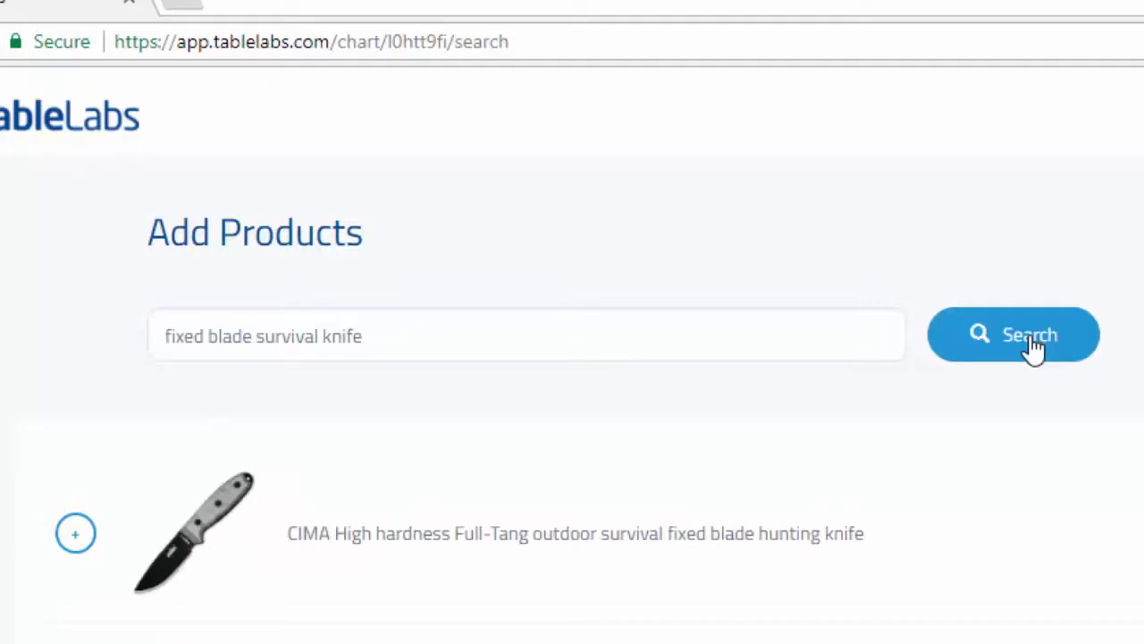
scroll(782, 628, down, 2)
scroll(782, 628, down, 2)
scroll(782, 628, down, 2)
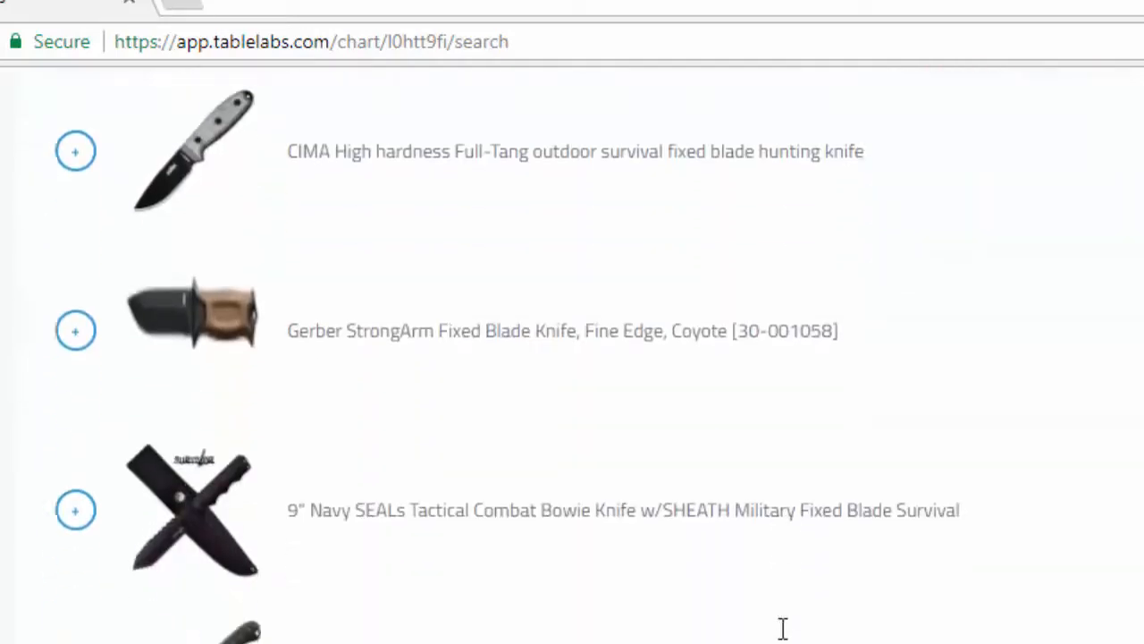
scroll(782, 629, down, 3)
scroll(782, 628, down, 2)
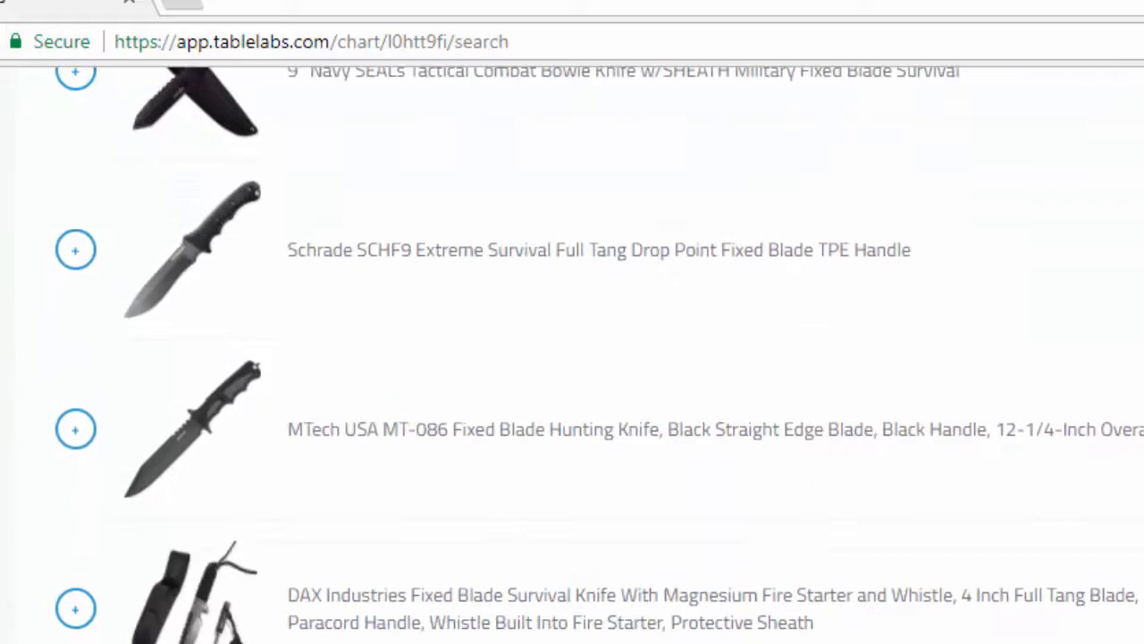
click(75, 430)
click(76, 251)
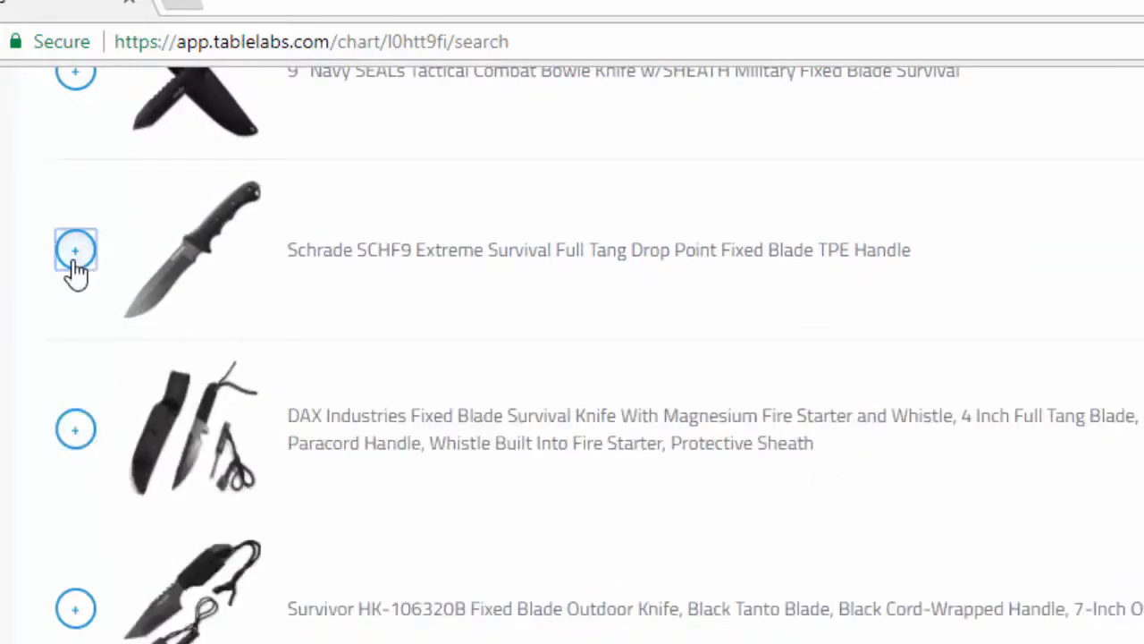
scroll(632, 310, down, 2)
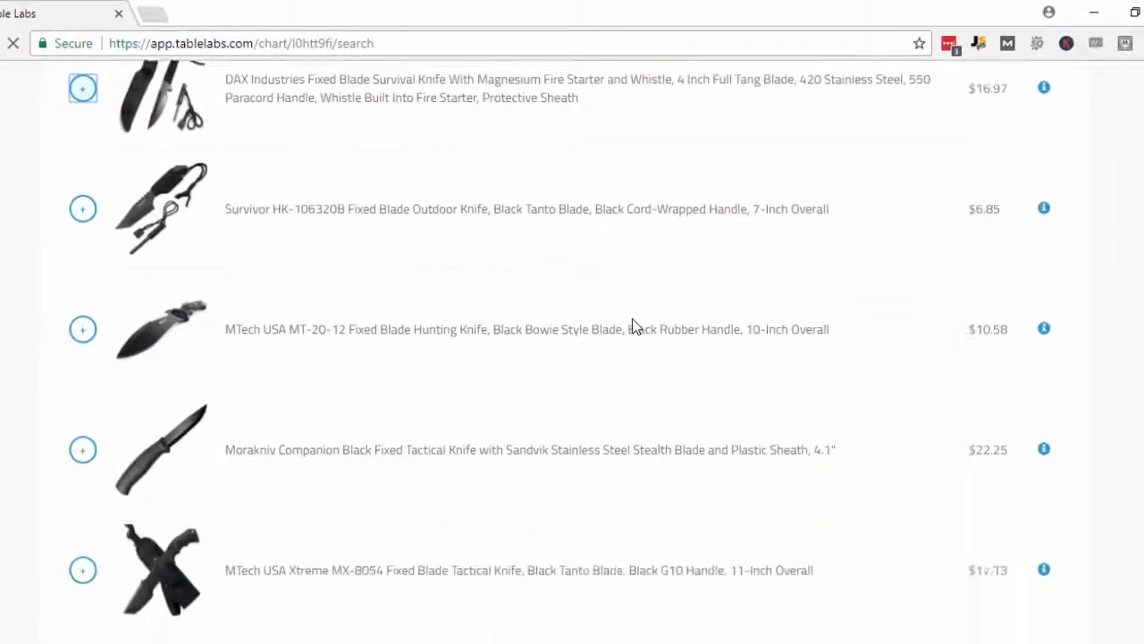
scroll(632, 318, down, 3)
scroll(630, 295, down, 5)
scroll(625, 322, down, 4)
scroll(625, 331, down, 4)
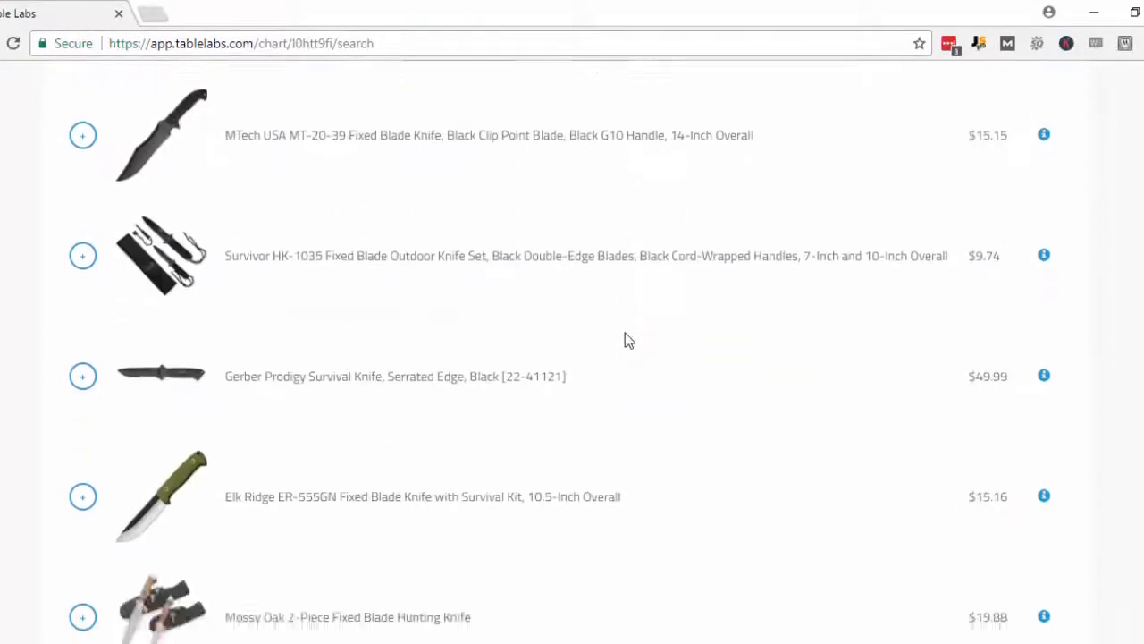
scroll(626, 333, down, 3)
click(548, 575)
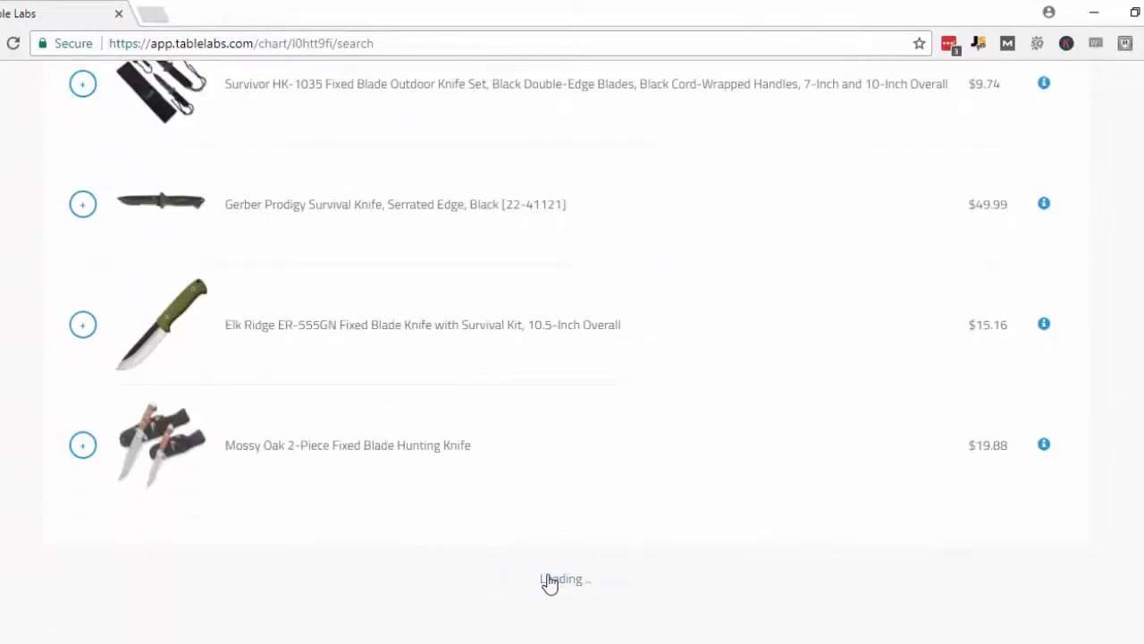
scroll(721, 313, down, 2)
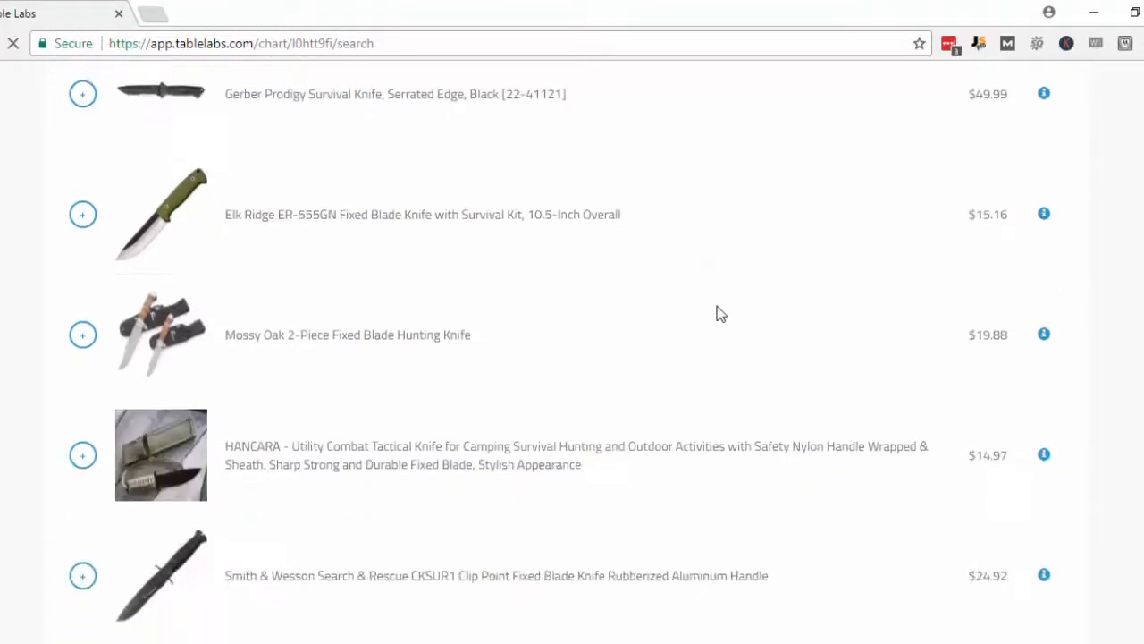
scroll(721, 313, down, 3)
scroll(719, 313, down, 1)
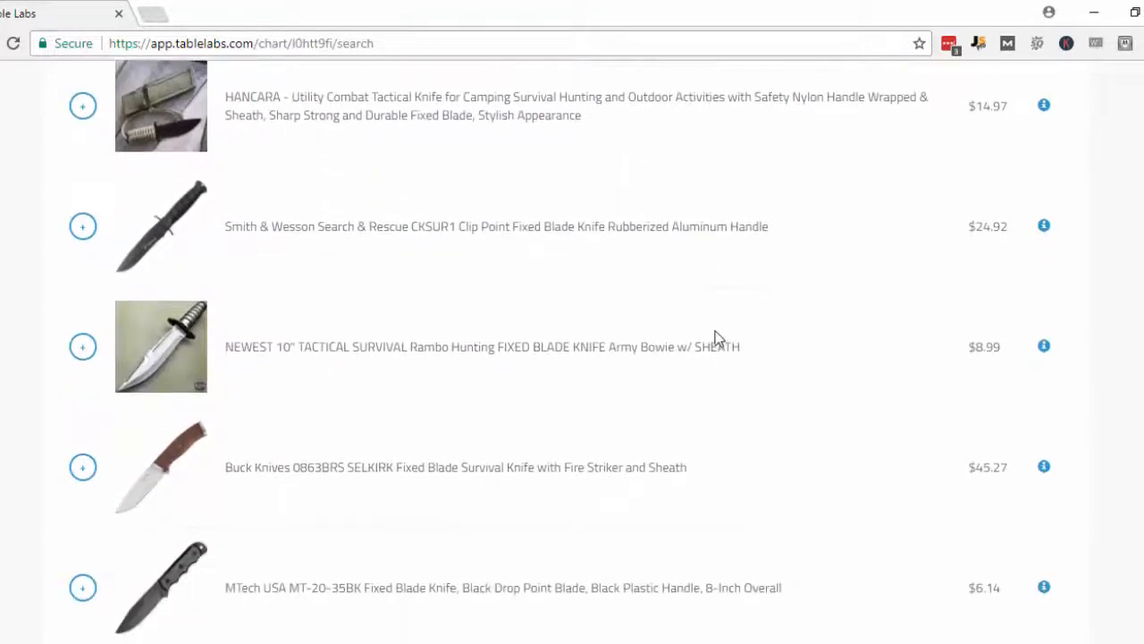
click(83, 227)
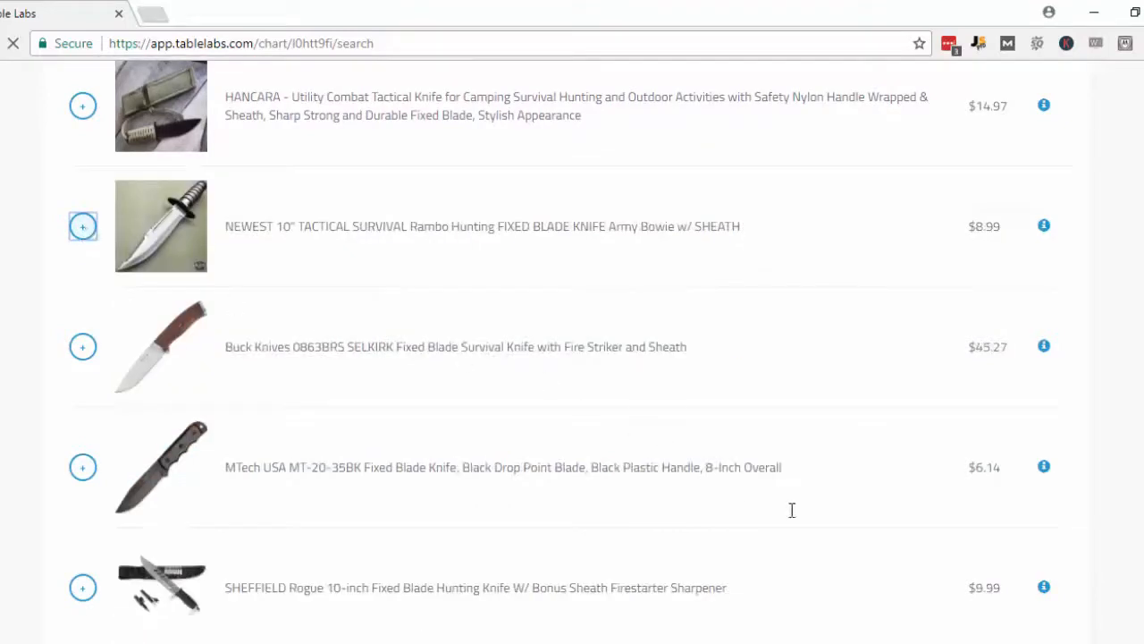
scroll(925, 541, up, 5)
scroll(925, 541, up, 5)
scroll(928, 547, up, 5)
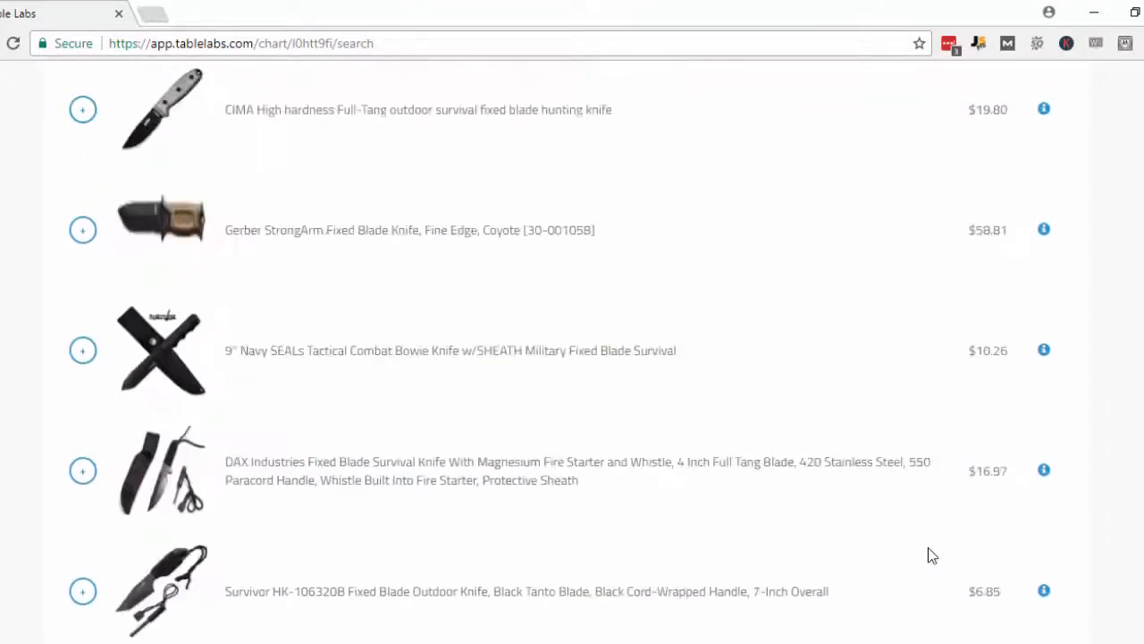
scroll(928, 547, up, 3)
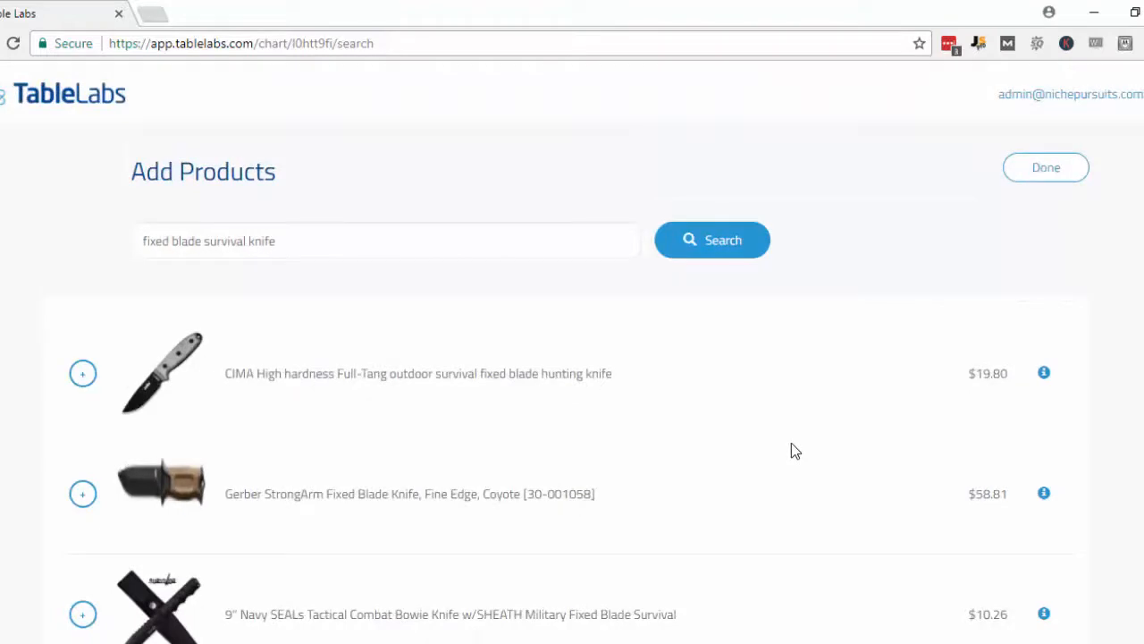
Step: Arrange columns as Top Pick, Title, Rating, Image, Price, Buy Button in the chart editor
click(1028, 174)
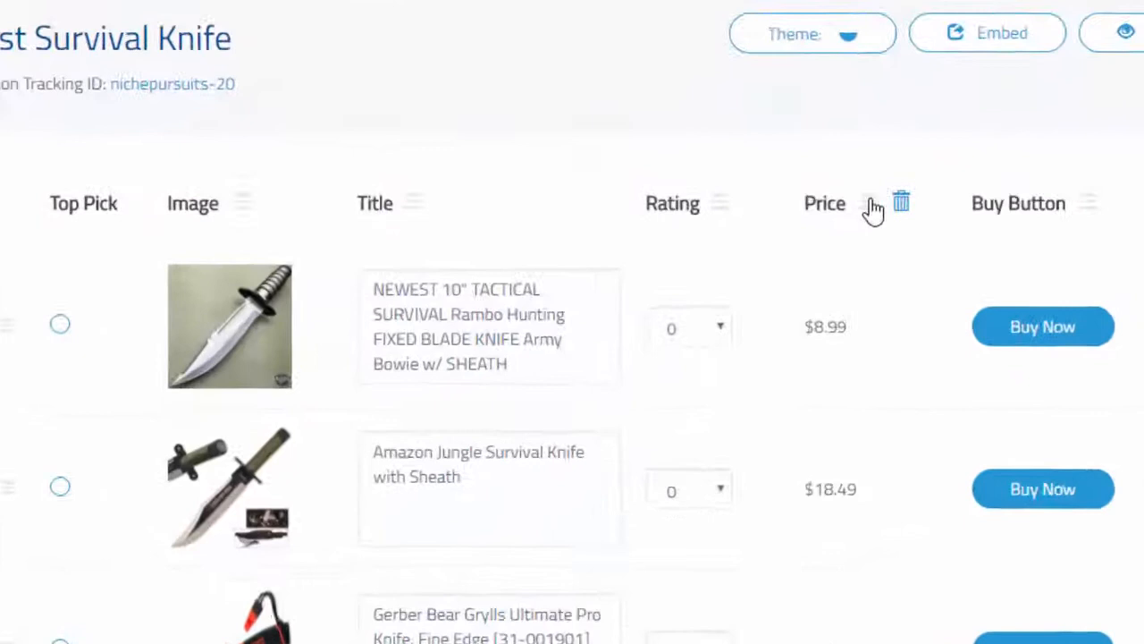
drag(815, 211, 447, 217)
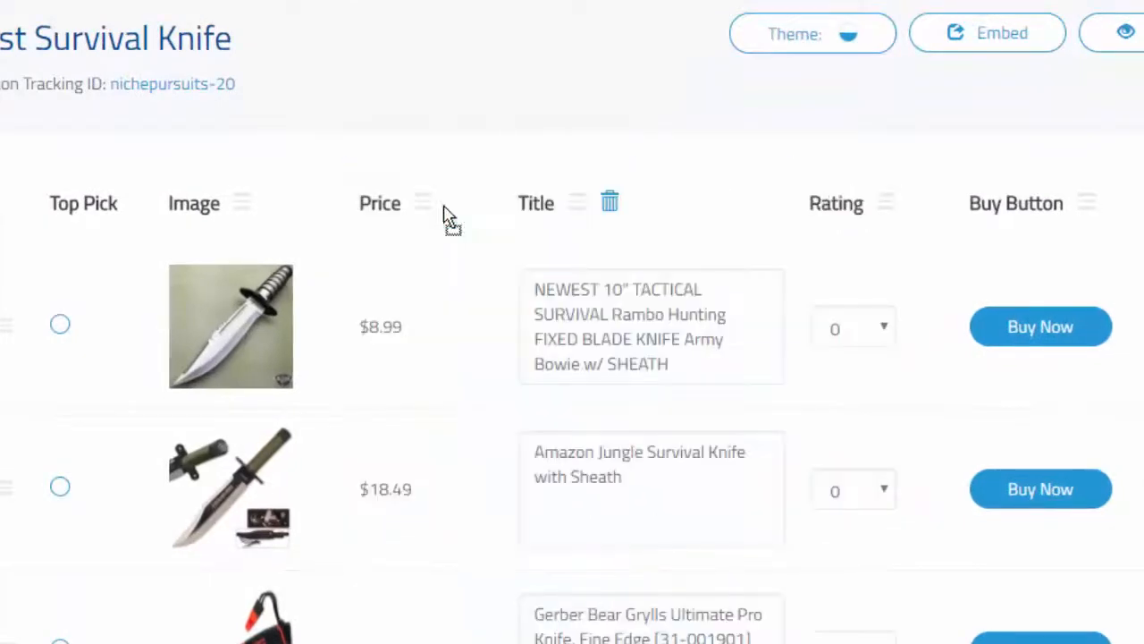
mouse_move(537, 203)
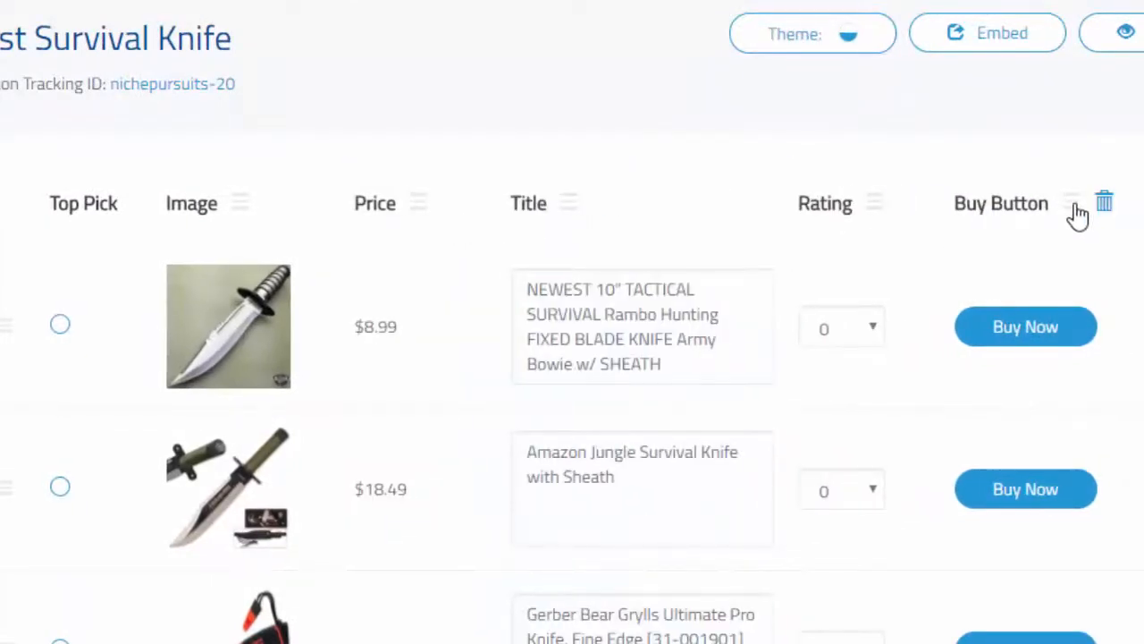
drag(573, 230, 533, 224)
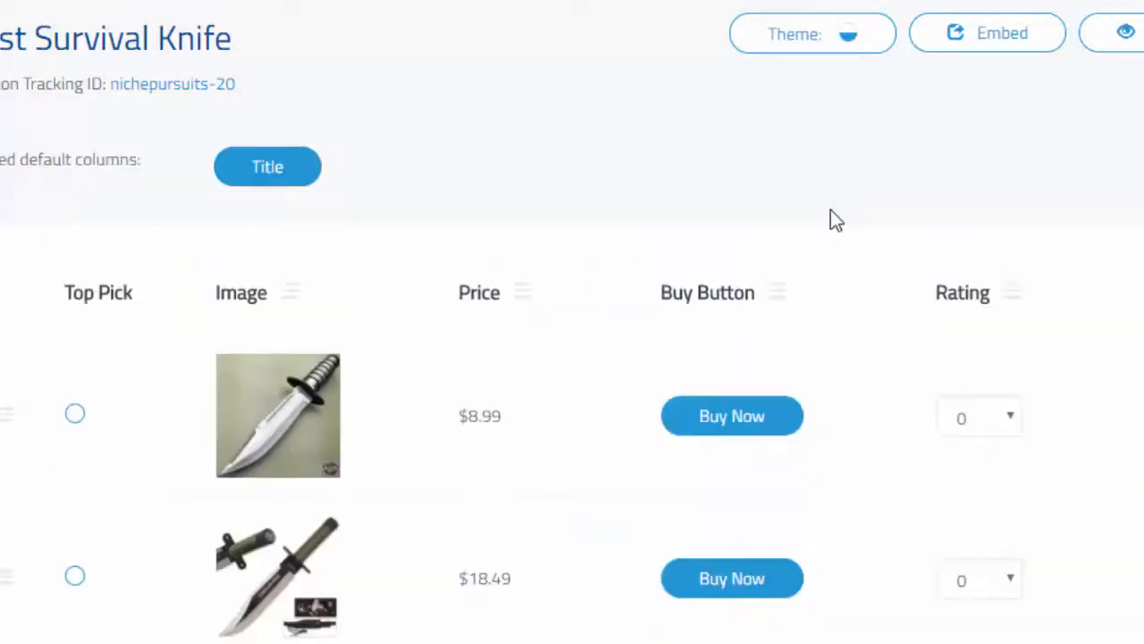
click(1026, 293)
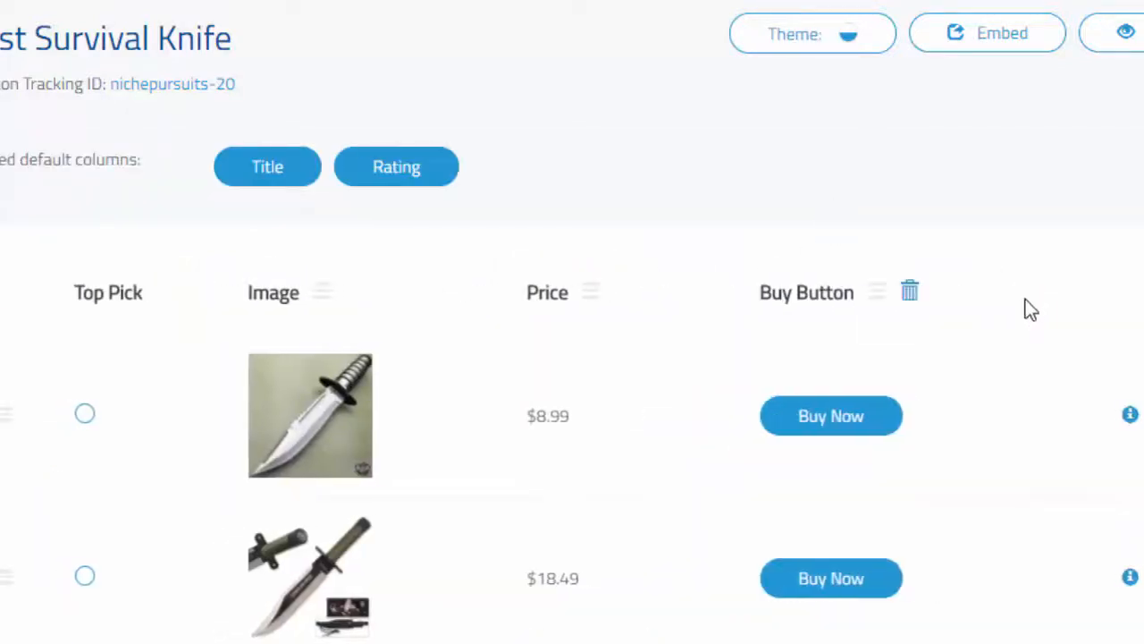
click(396, 166)
click(268, 167)
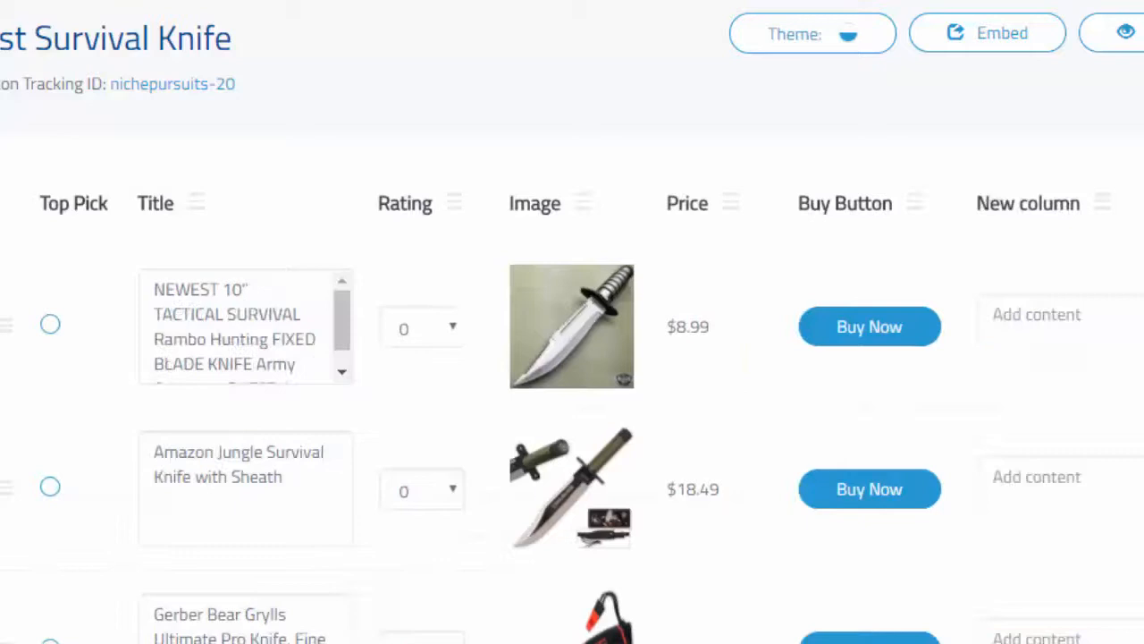
Step: View the first knife's details and reviews, then delete the empty New column
click(997, 338)
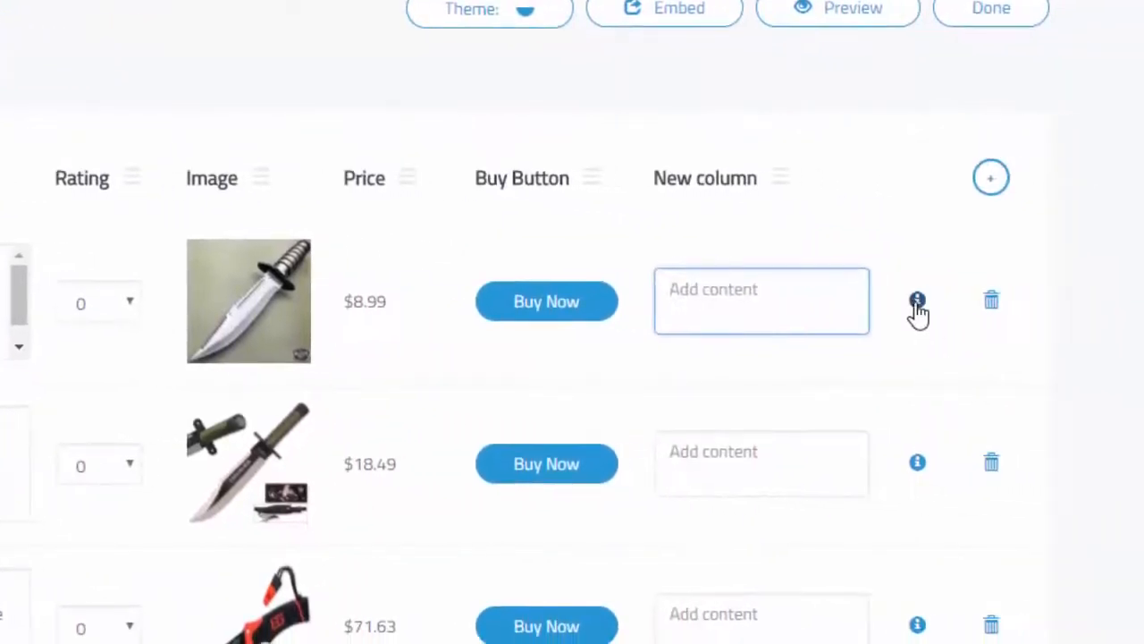
click(1045, 310)
scroll(398, 444, down, 3)
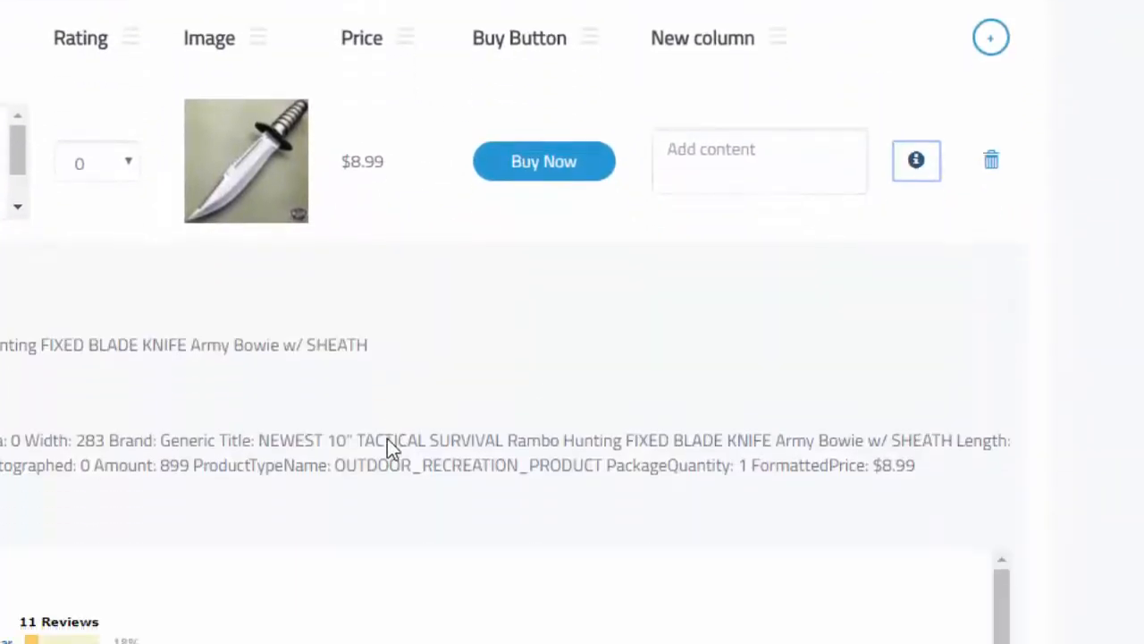
scroll(393, 444, down, 3)
scroll(389, 442, down, 3)
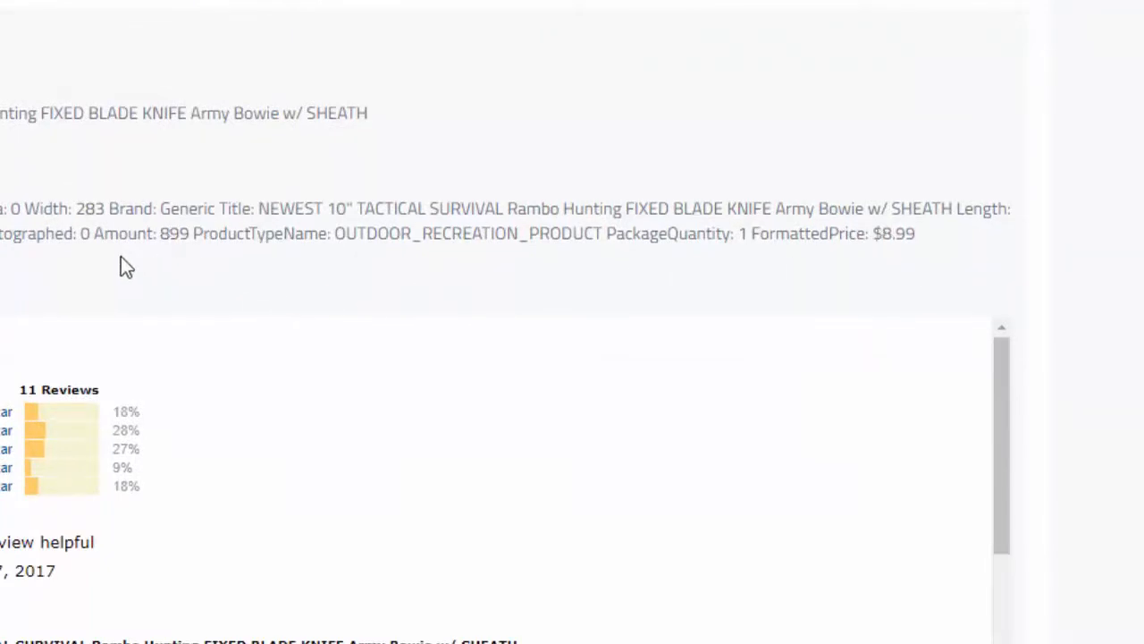
scroll(194, 272, down, 2)
scroll(157, 393, down, 2)
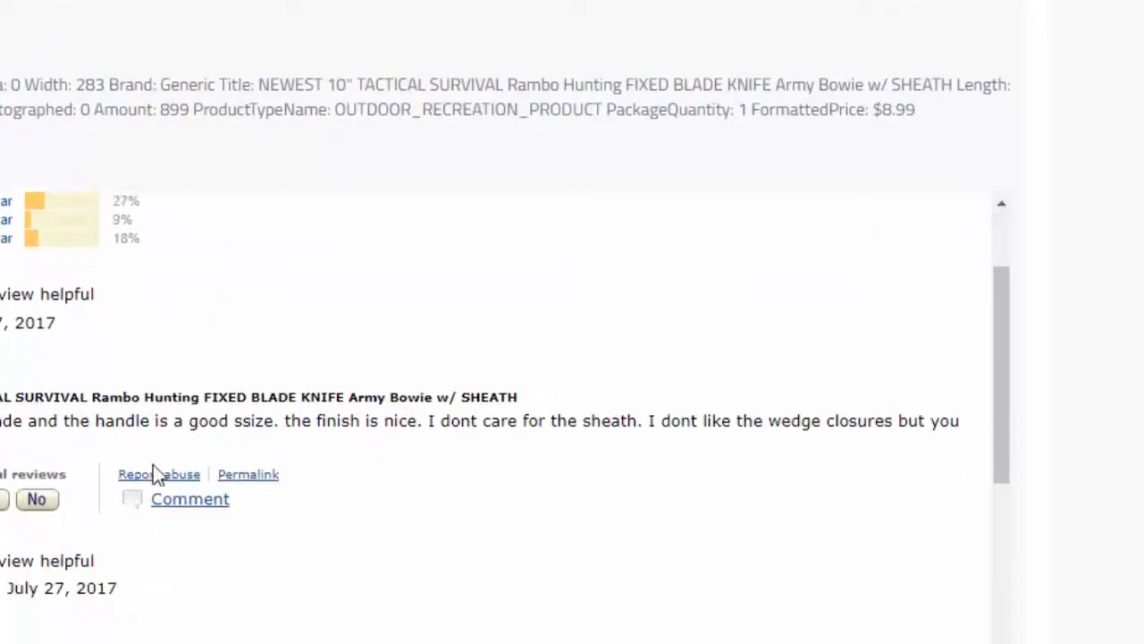
scroll(314, 437, down, 2)
scroll(355, 431, up, 3)
scroll(816, 375, up, 5)
scroll(816, 376, up, 2)
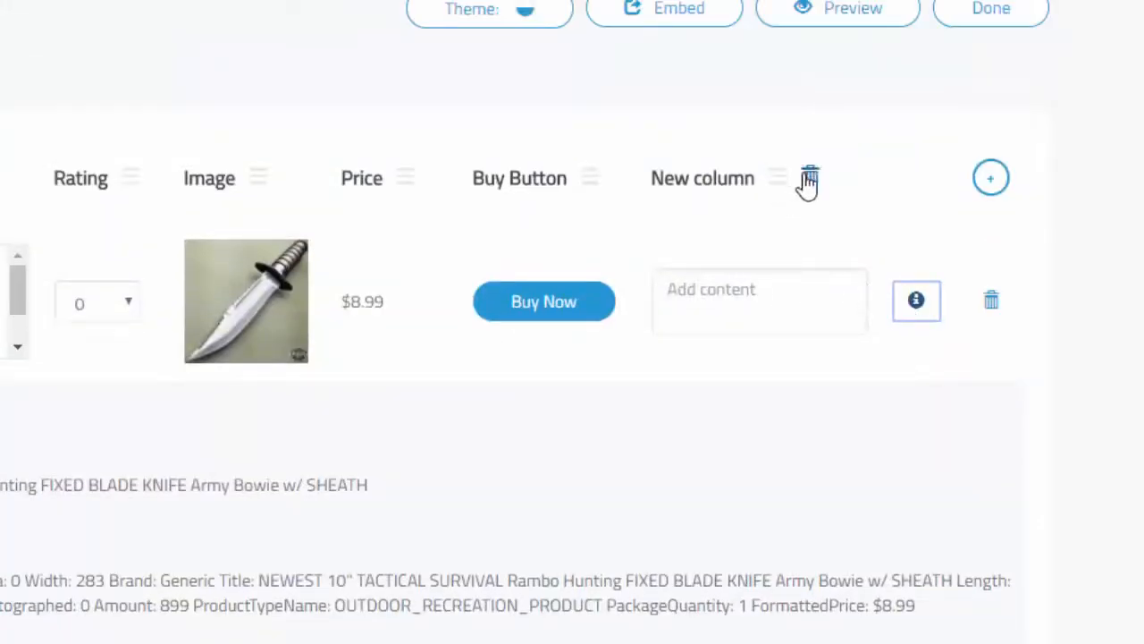
click(703, 182)
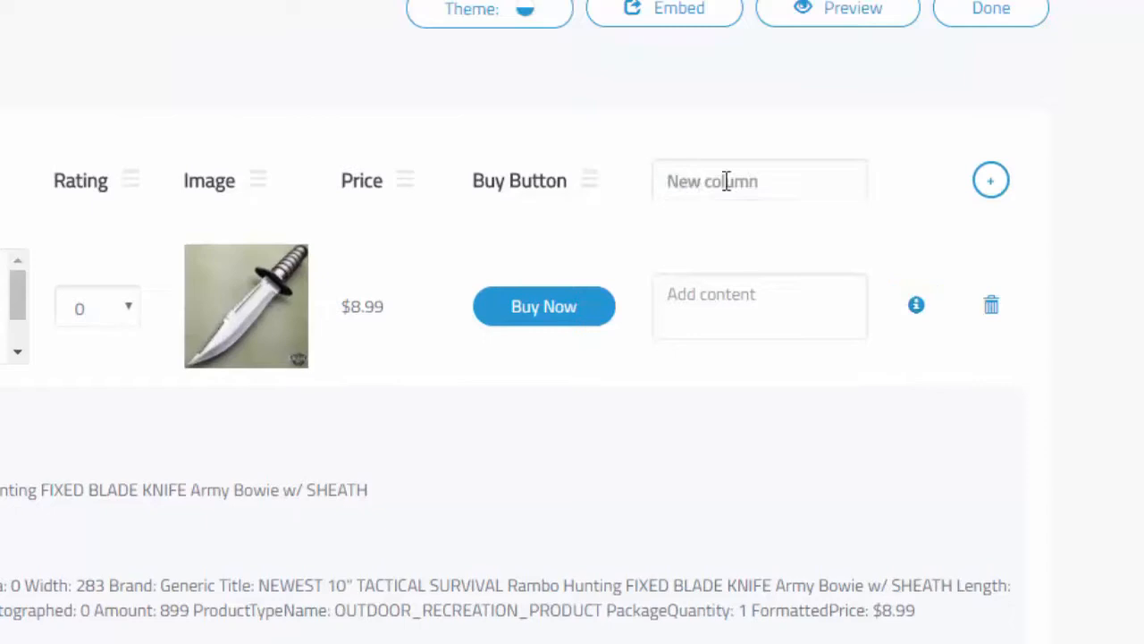
click(909, 183)
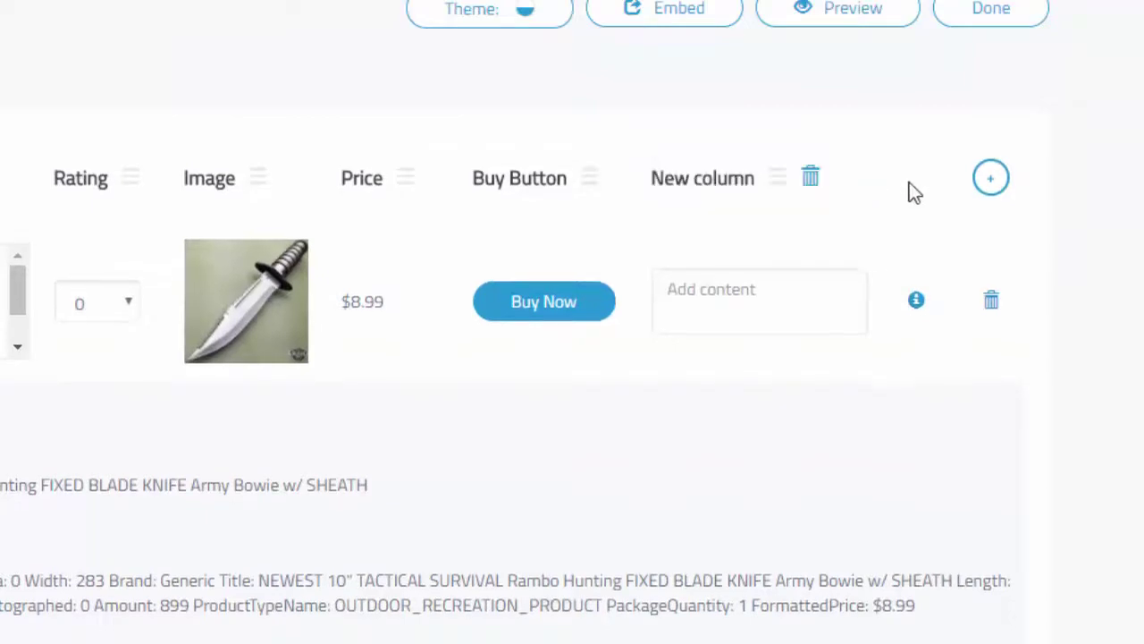
click(810, 178)
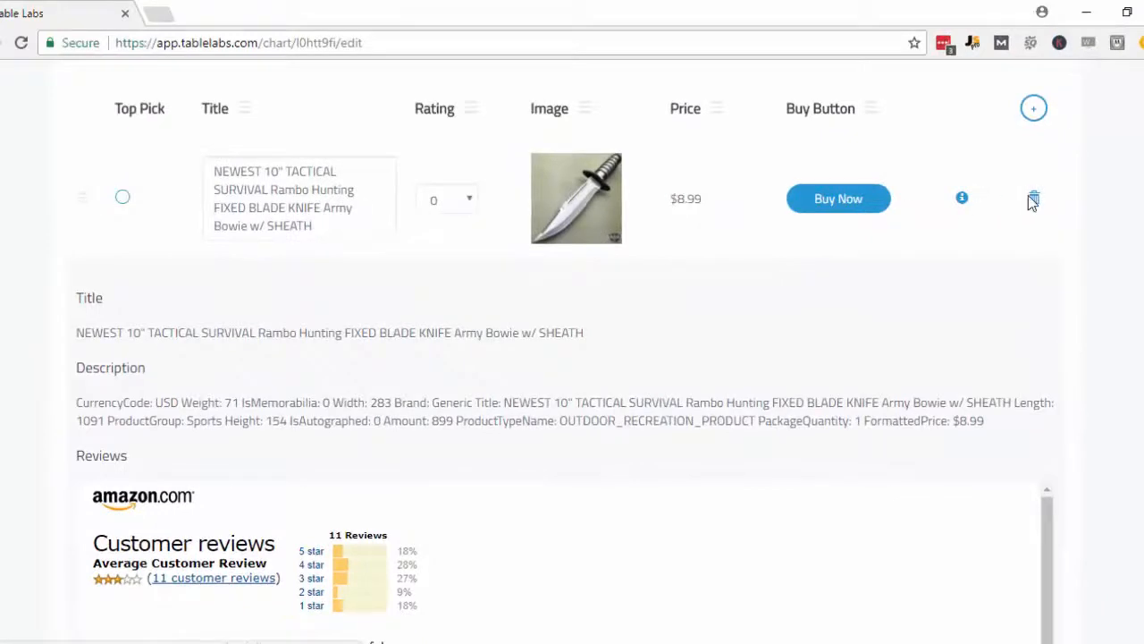
Step: Move the NEWEST 10" tactical knife to third row and the Smith & Wesson knife above MTech
click(962, 198)
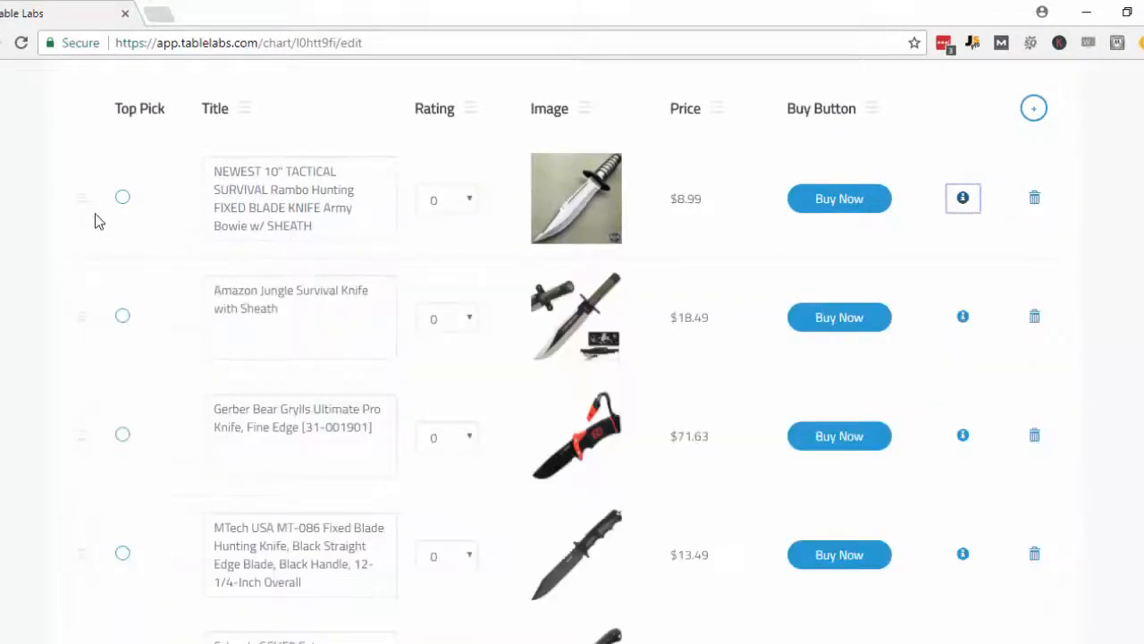
drag(82, 204, 69, 465)
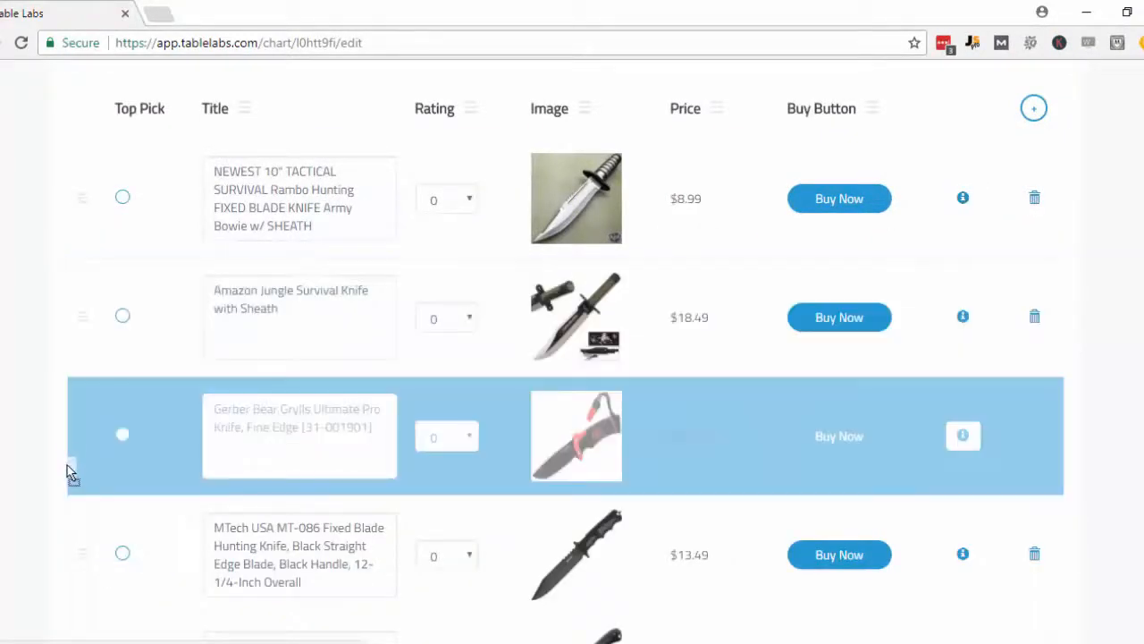
scroll(572, 357, down, 8)
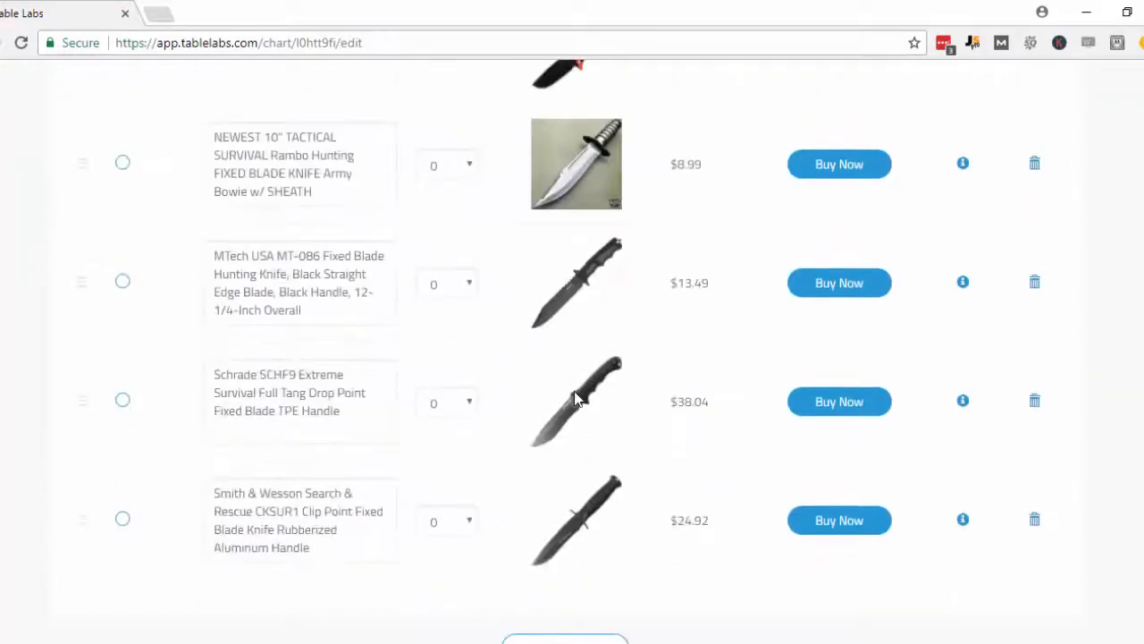
drag(83, 440, 82, 198)
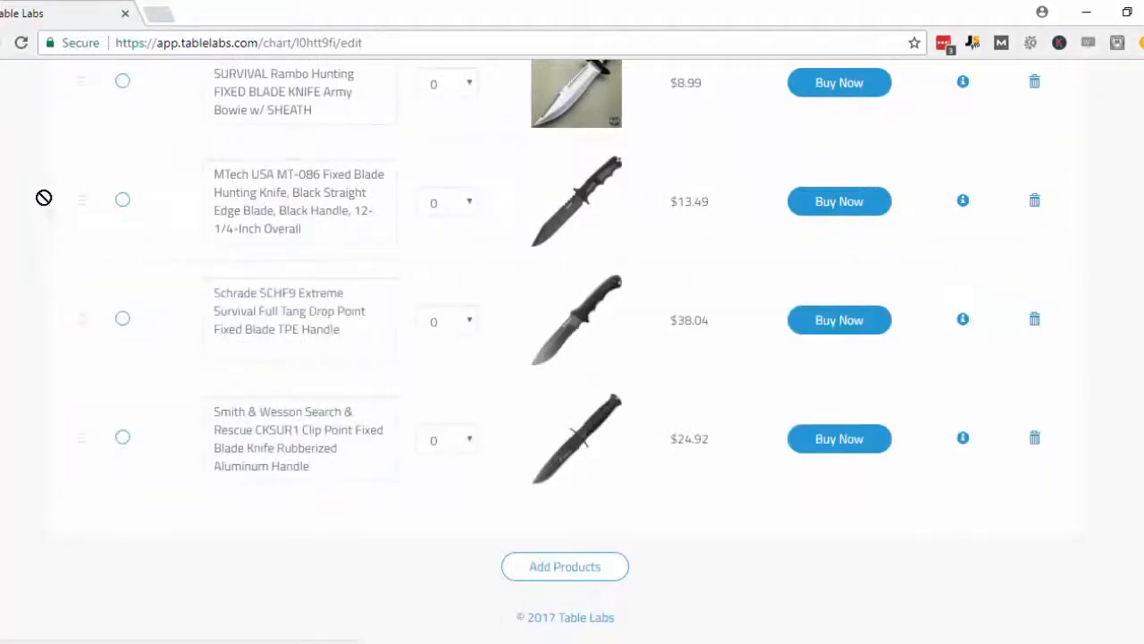
scroll(464, 469, up, 4)
scroll(587, 451, up, 3)
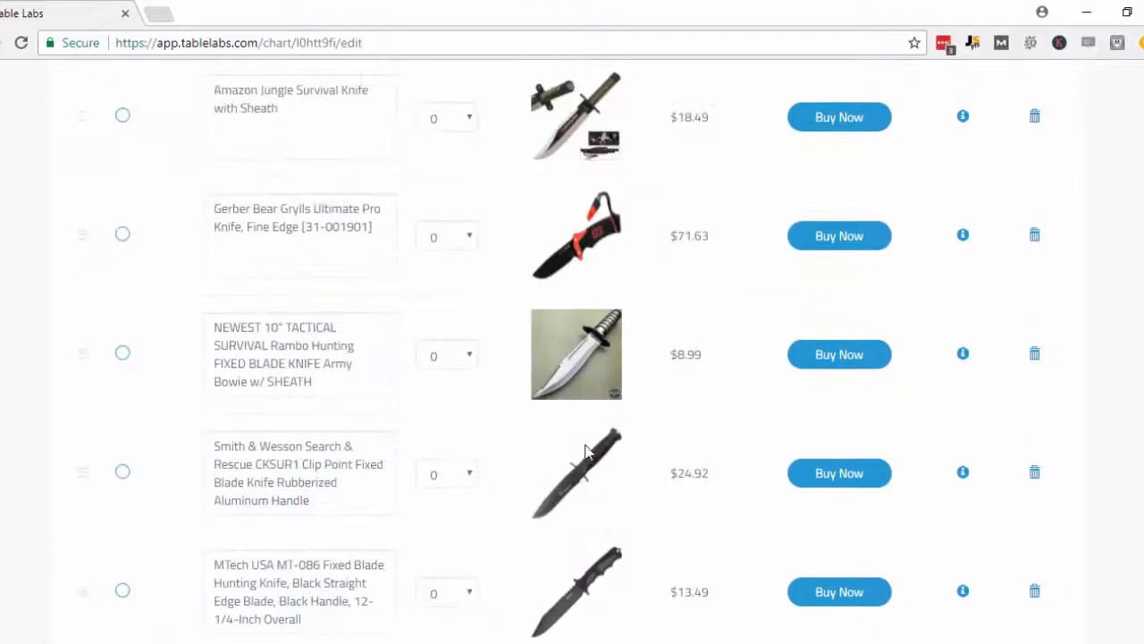
scroll(587, 474, up, 3)
scroll(599, 487, up, 3)
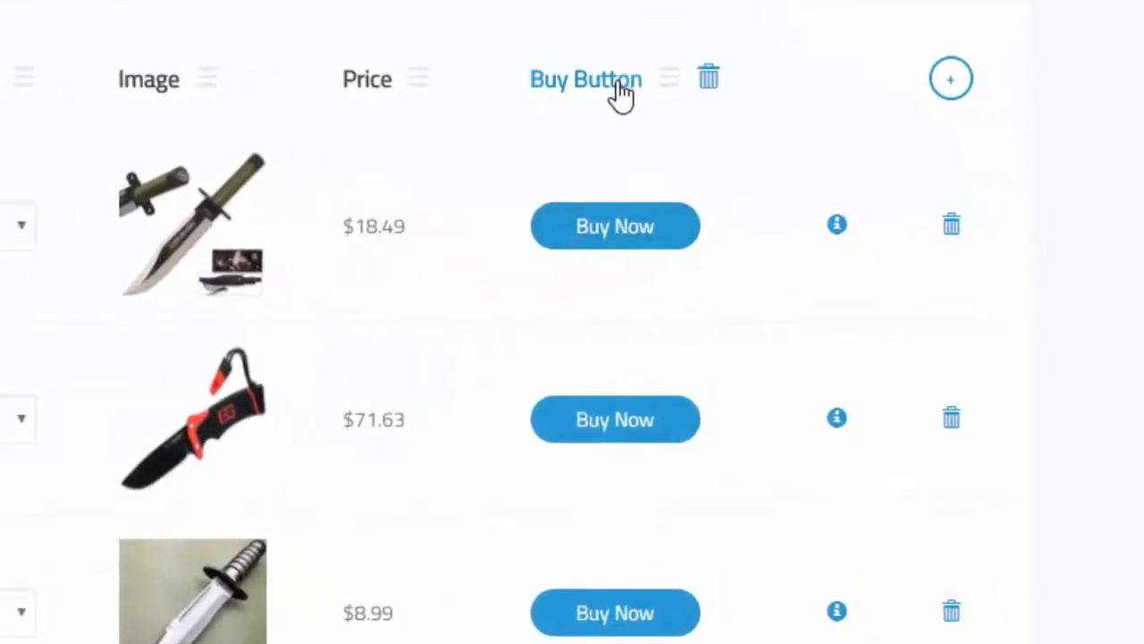
Step: Relabel every product's buy button to 'Buy Now on Amazon!'
click(619, 89)
double_click(617, 84)
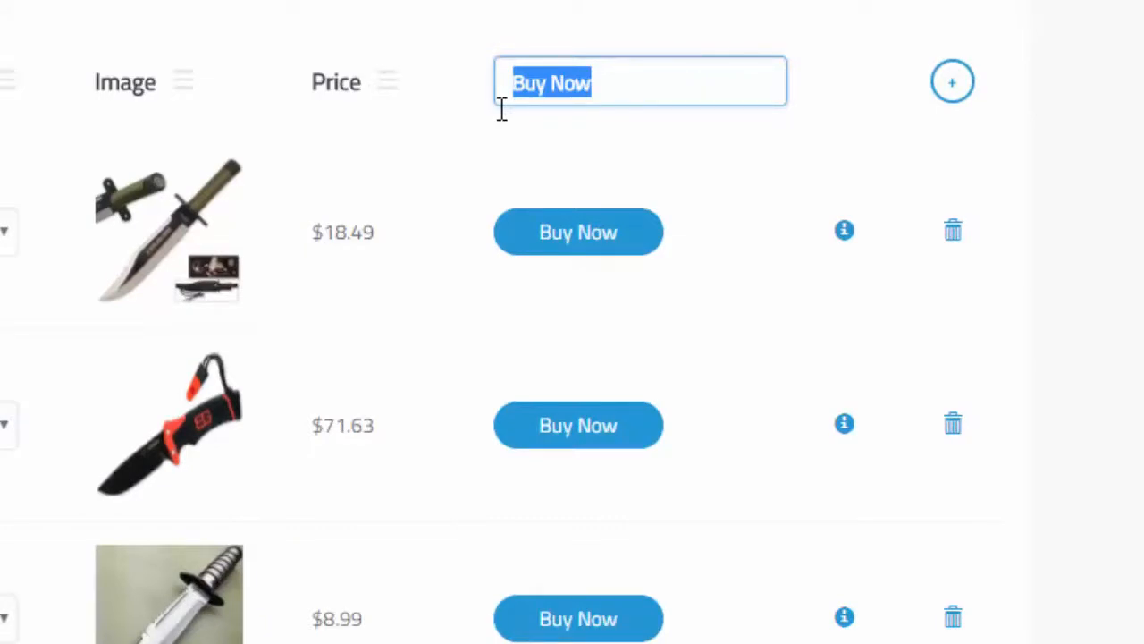
text(Get on Amazon!)
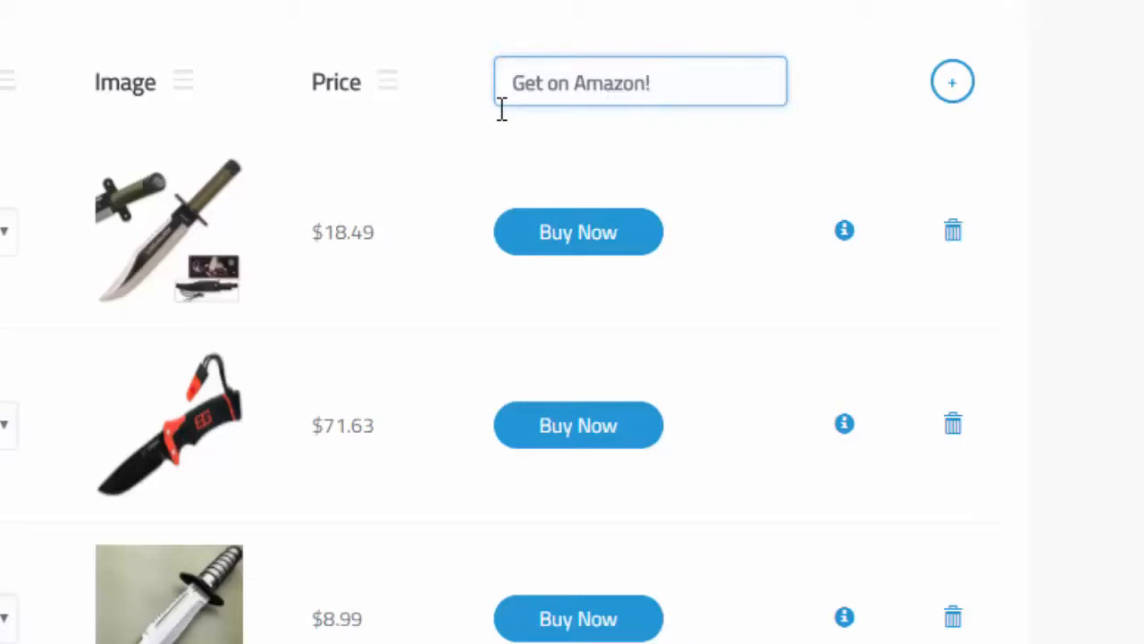
key(Return)
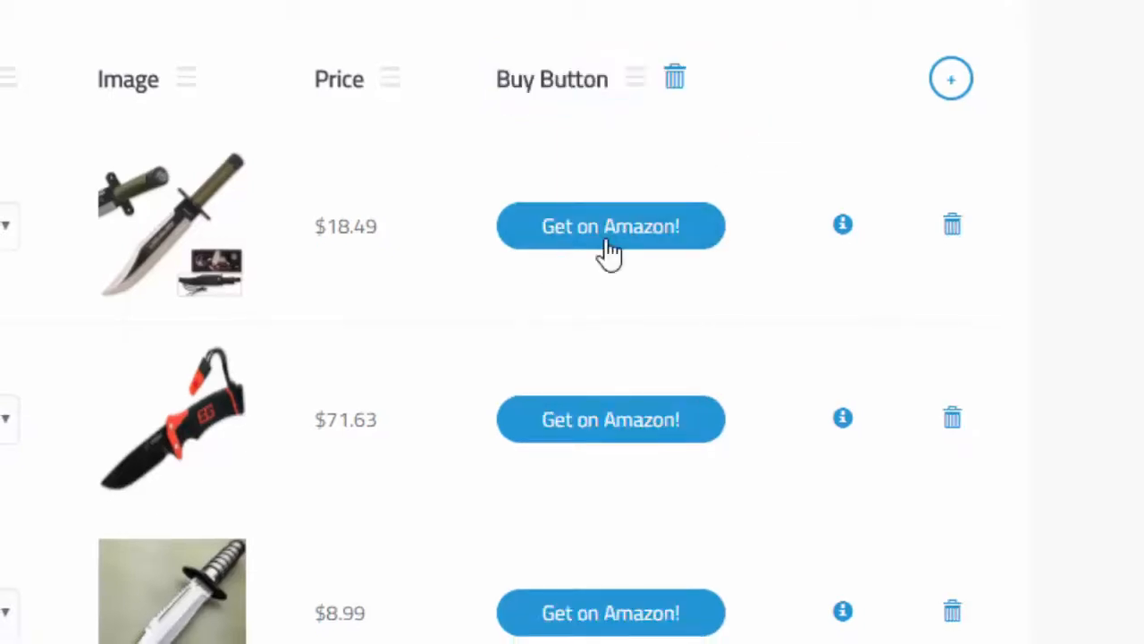
scroll(760, 636, down, 1)
scroll(760, 636, down, 3)
scroll(760, 630, up, 2)
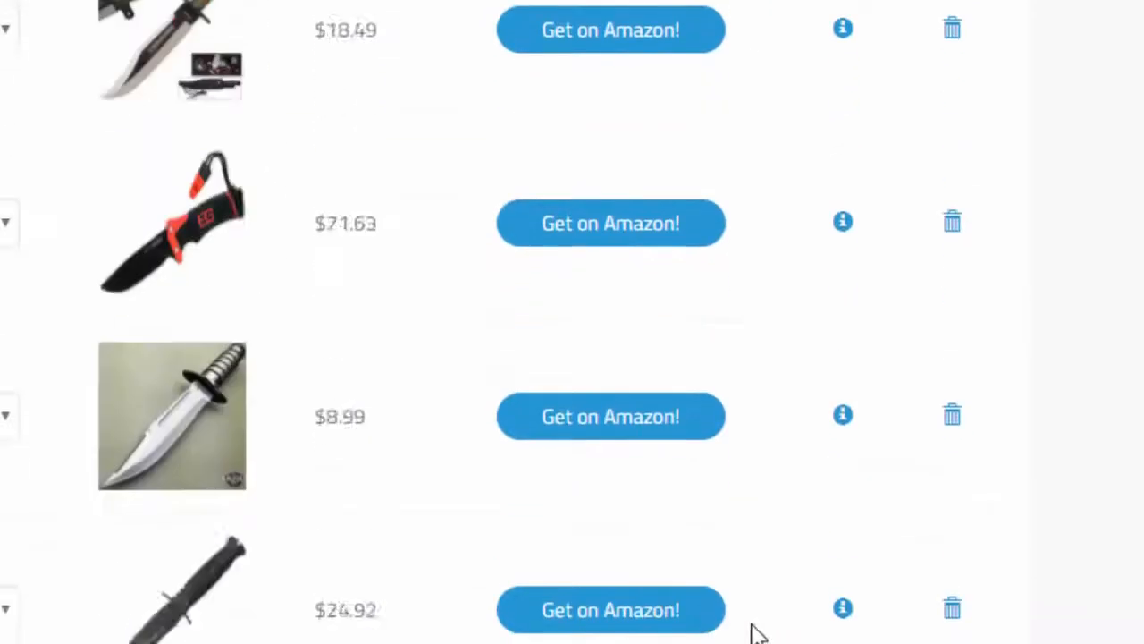
scroll(760, 631, up, 2)
click(583, 85)
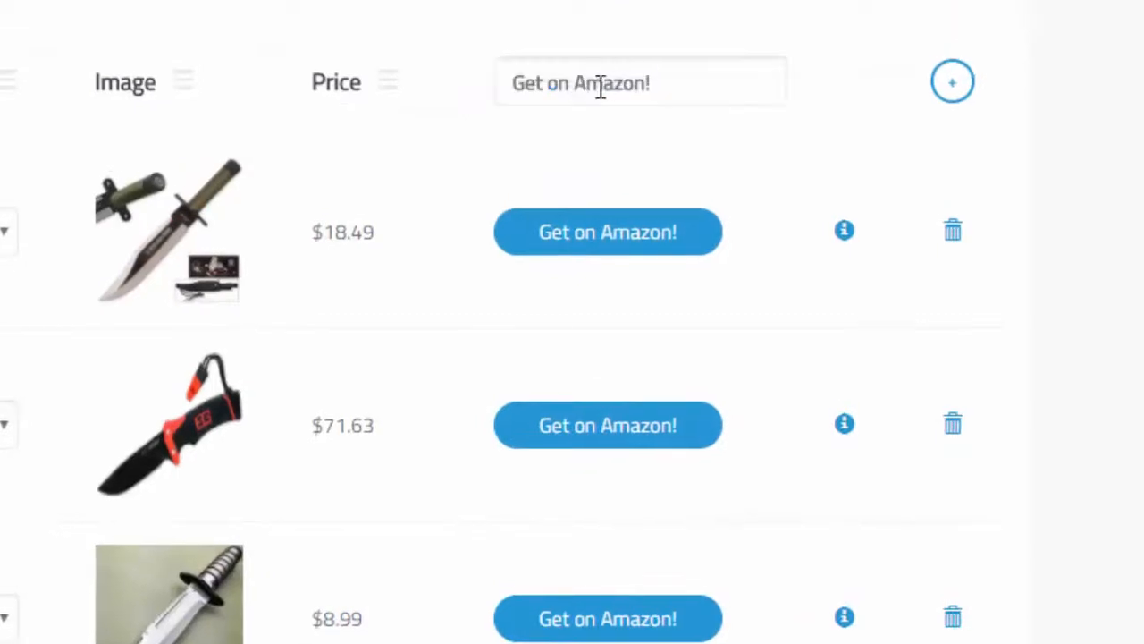
drag(570, 85, 517, 85)
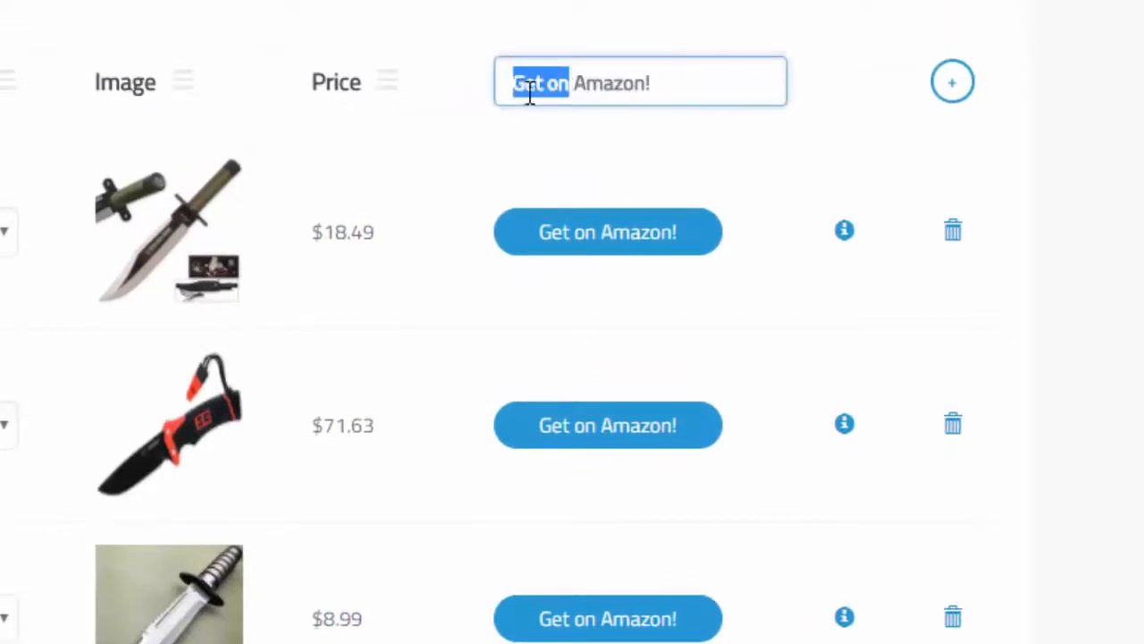
text(Buy Now)
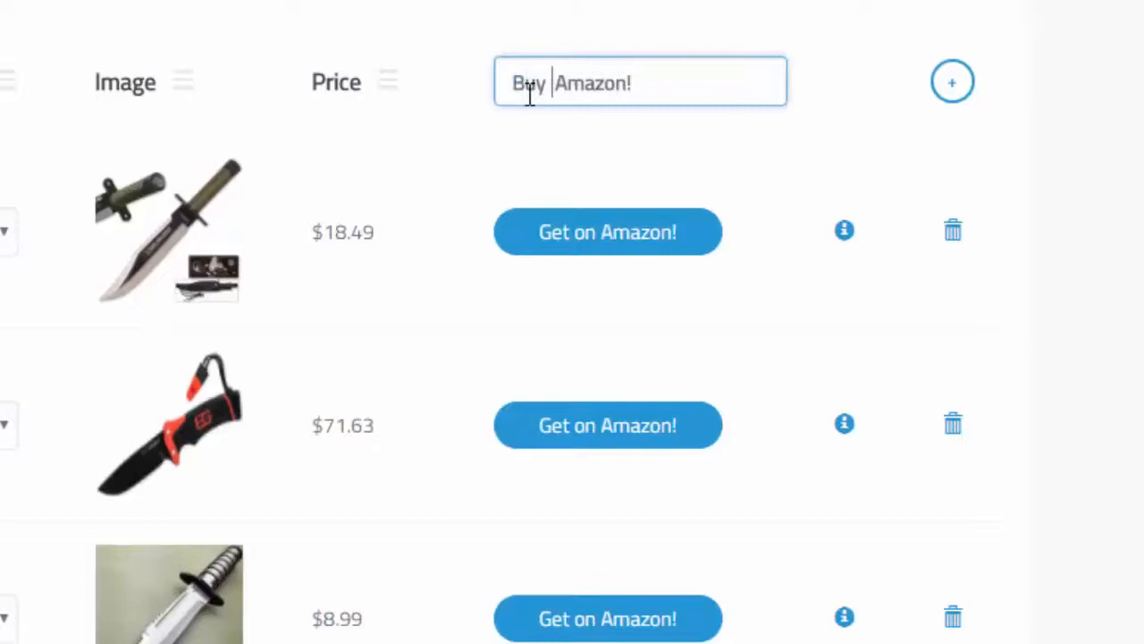
text( Amazon)
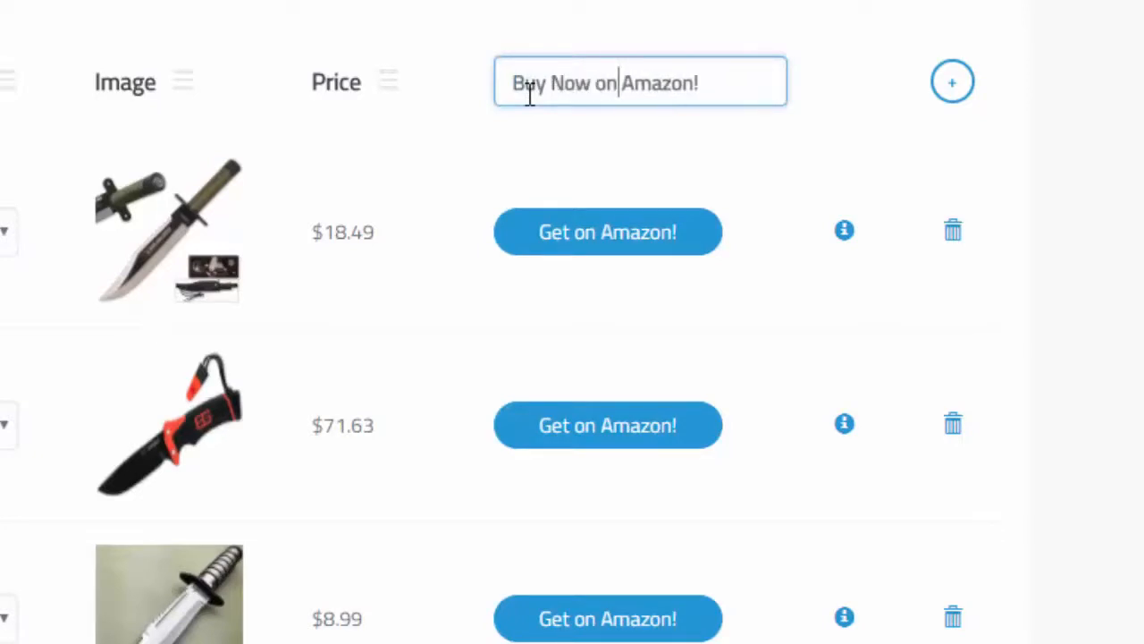
key(Return)
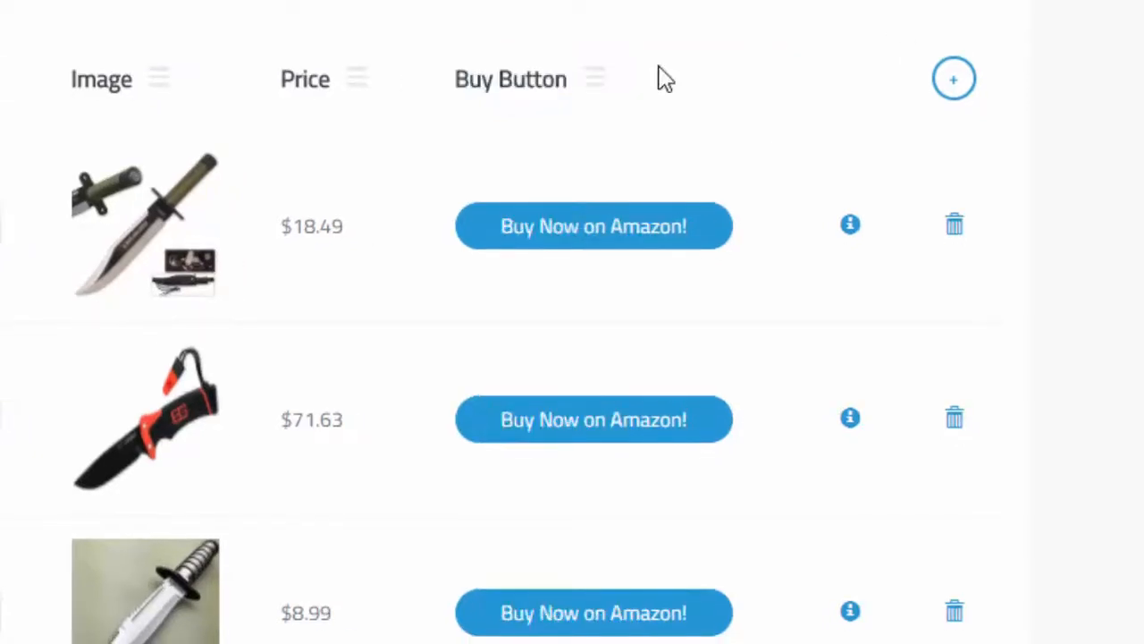
scroll(798, 509, up, 3)
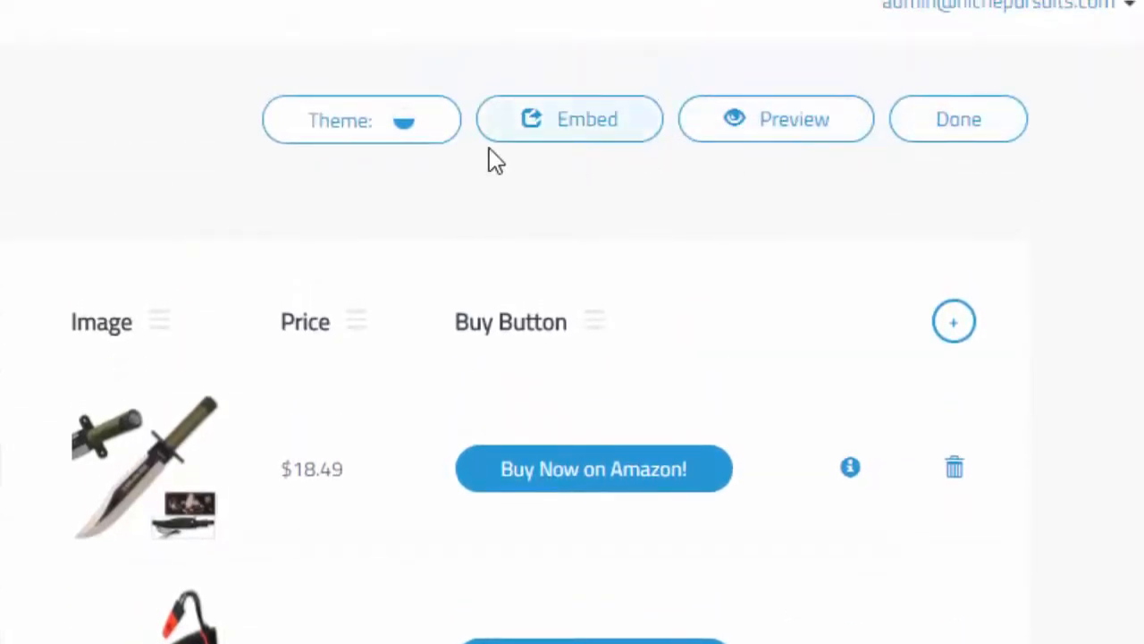
Step: Apply the black & orange theme and confirm it in the chart preview
click(776, 119)
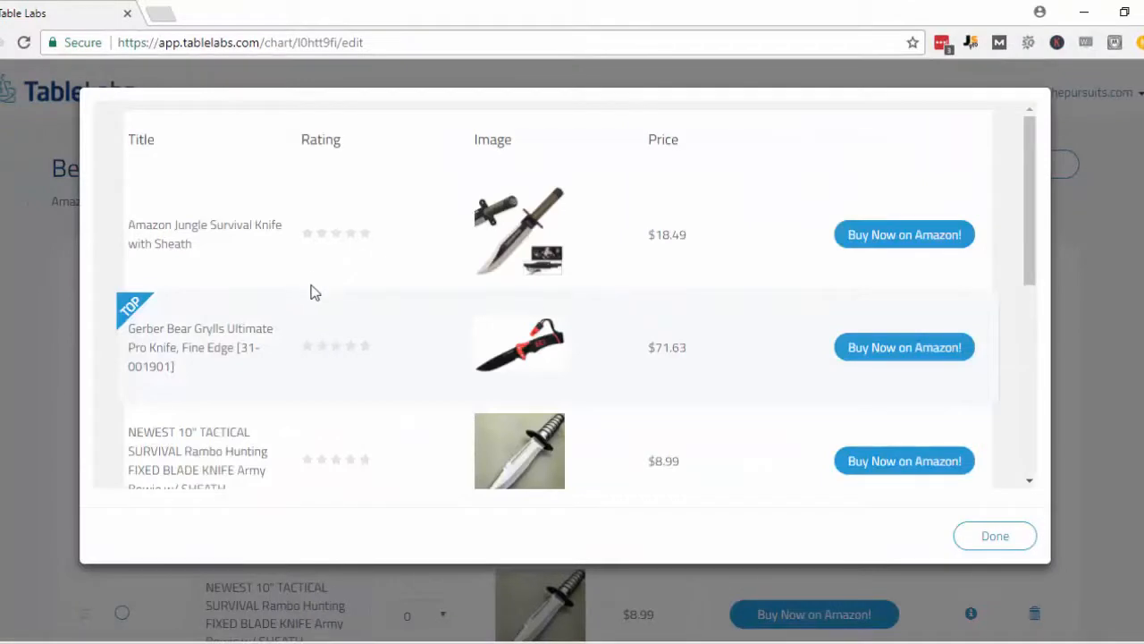
scroll(314, 292, down, 3)
scroll(322, 304, down, 3)
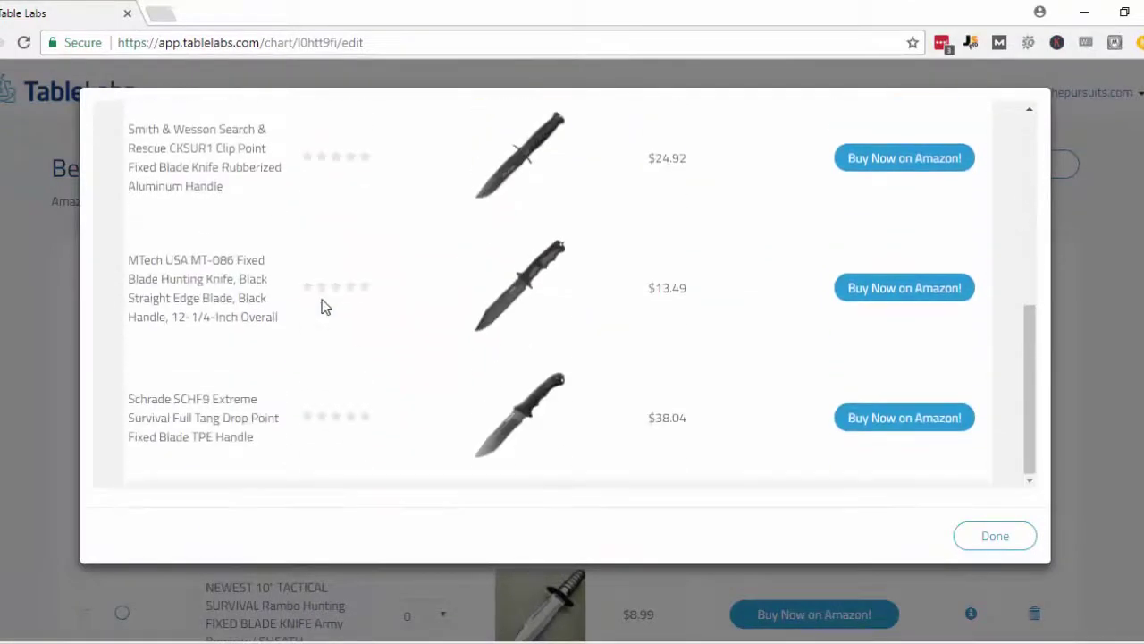
click(1009, 539)
click(687, 166)
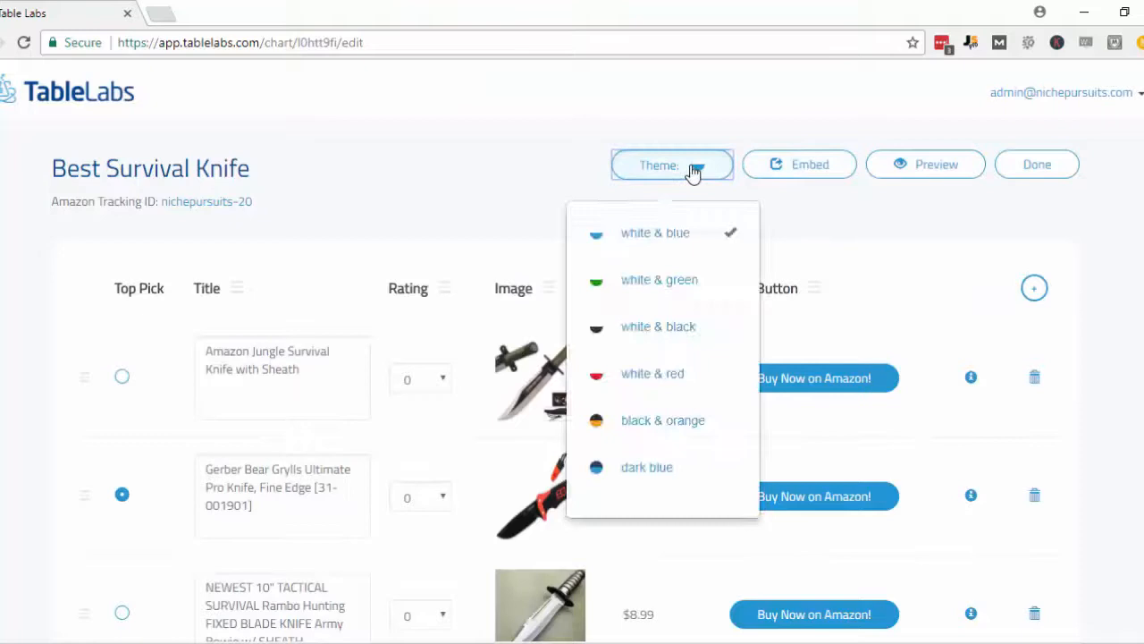
click(639, 419)
click(912, 170)
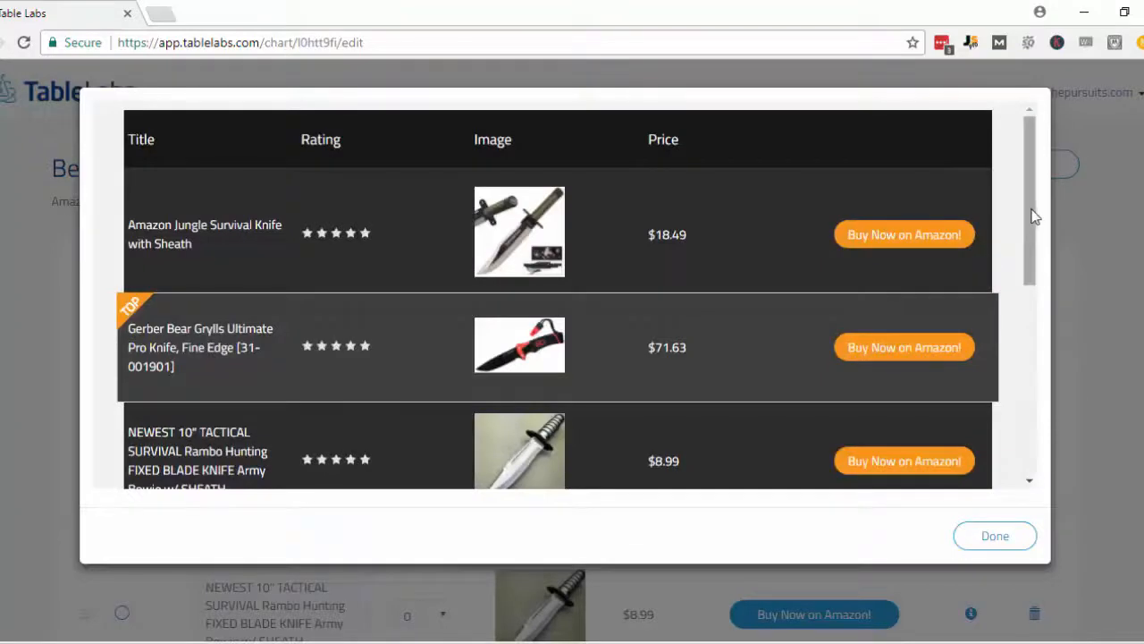
key(Escape)
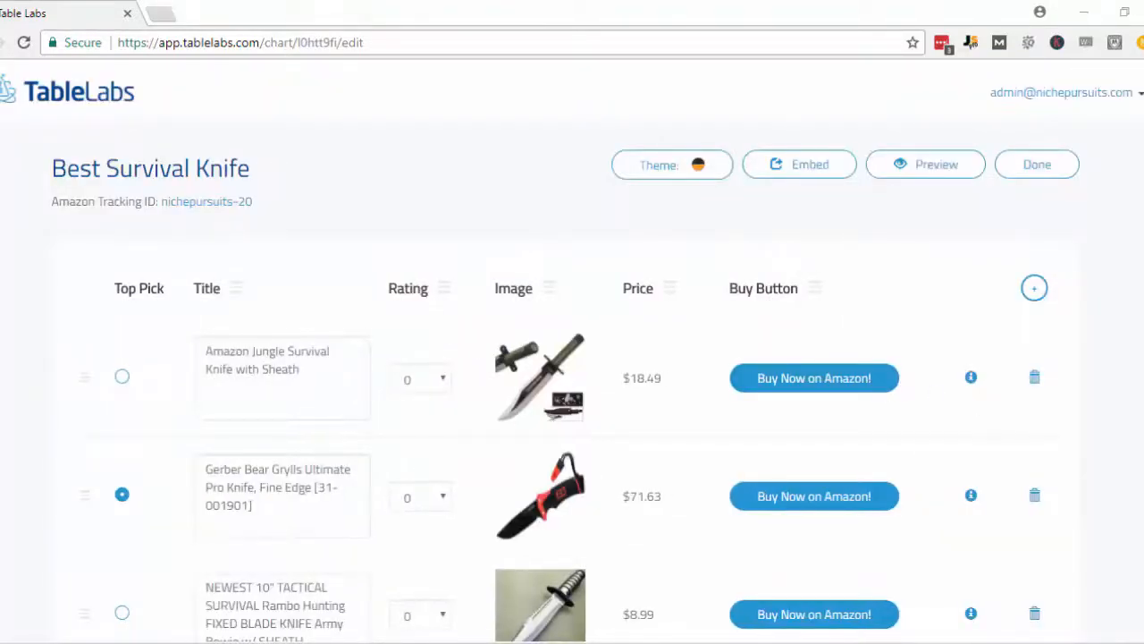
scroll(572, 403, down, 2)
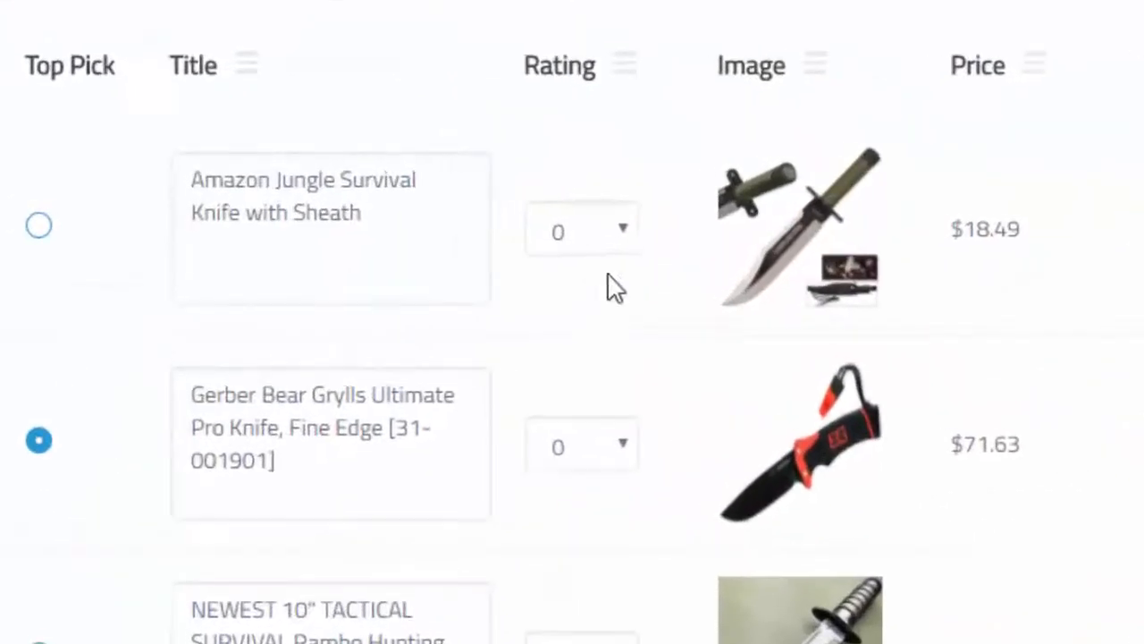
Step: Rate the Amazon Jungle knife 4 and the Gerber knife 4.5, checking the NEWEST 10" knife's reviews
click(623, 229)
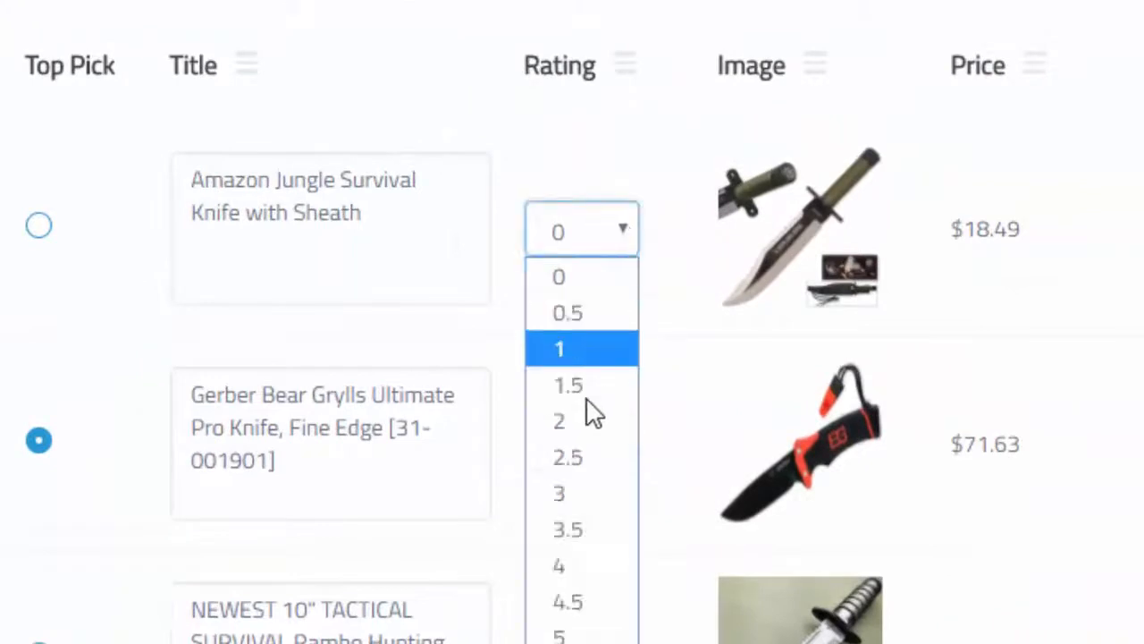
click(581, 565)
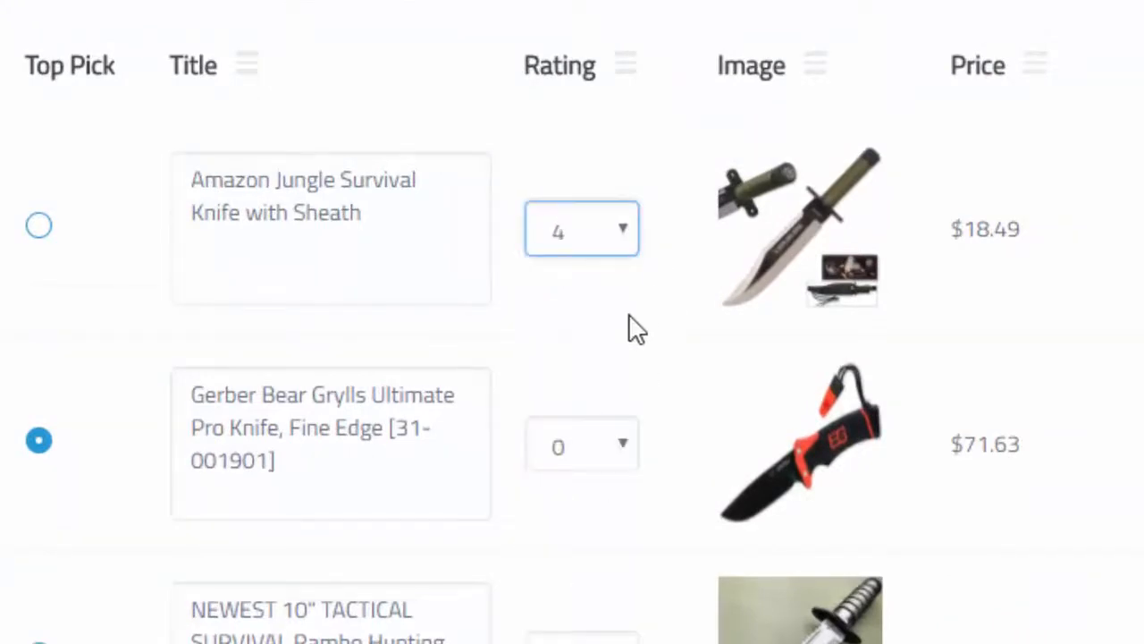
click(623, 444)
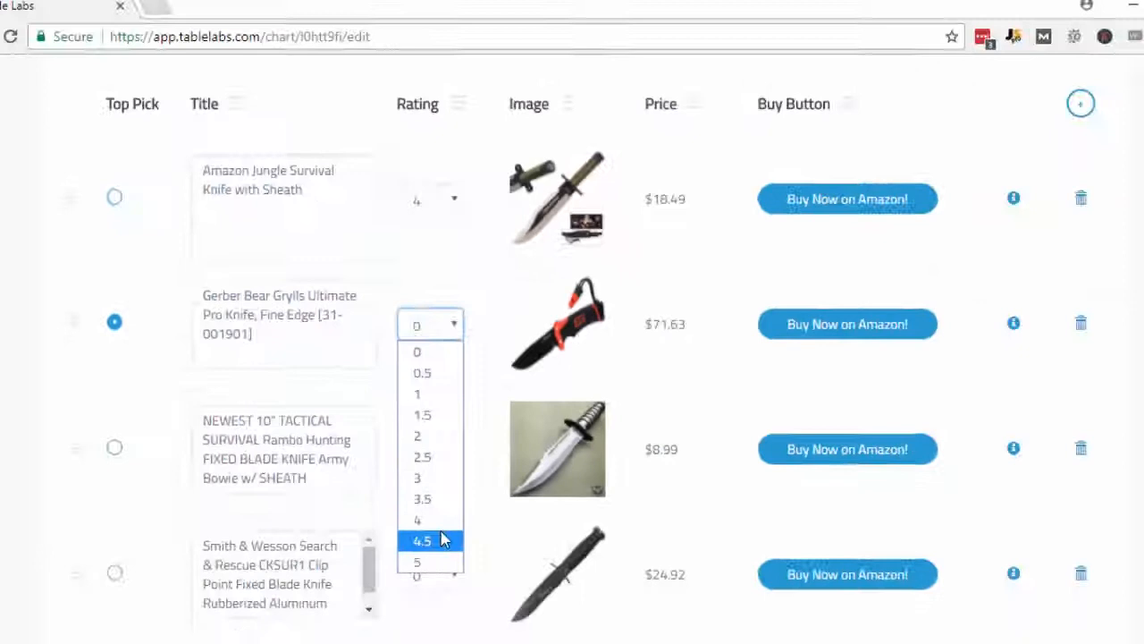
click(444, 540)
click(1013, 448)
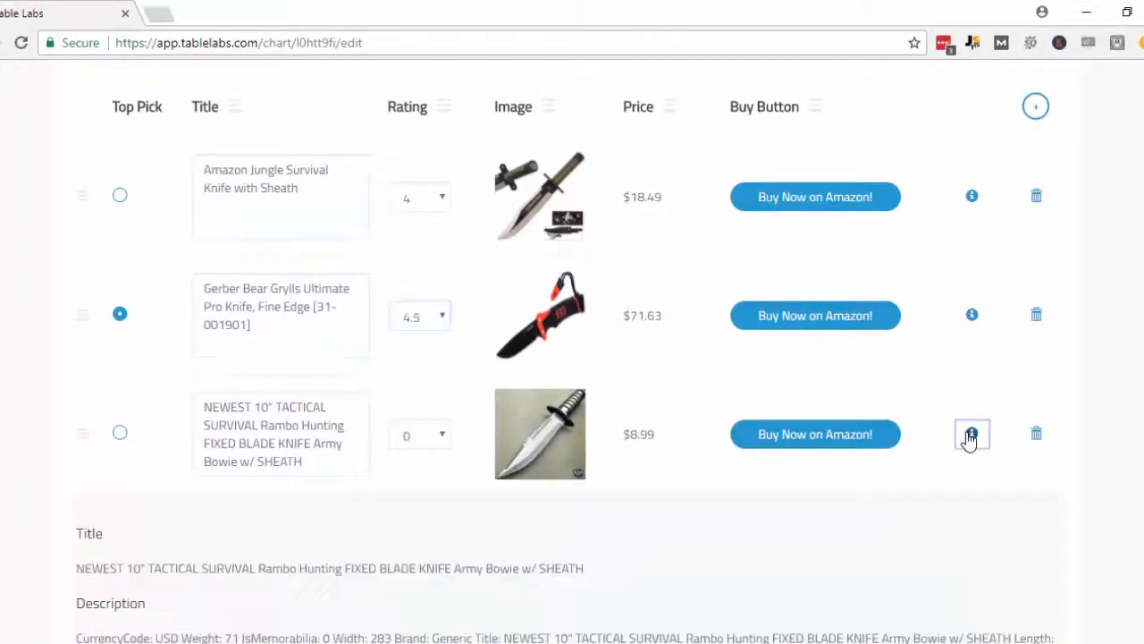
scroll(531, 435, down, 3)
scroll(537, 409, down, 1)
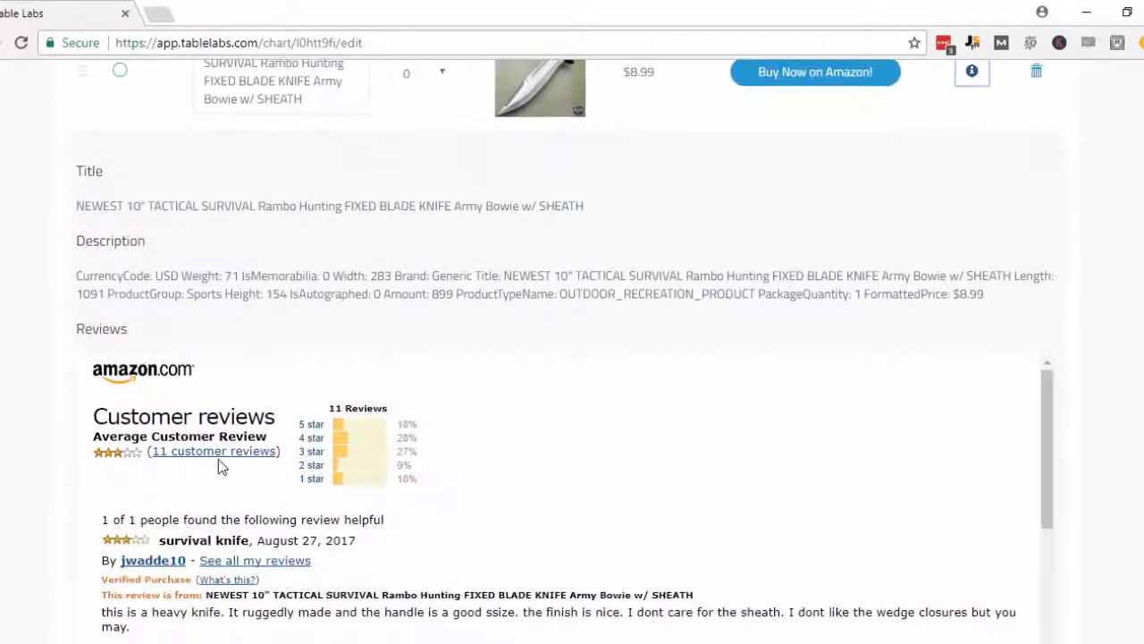
mouse_move(117, 453)
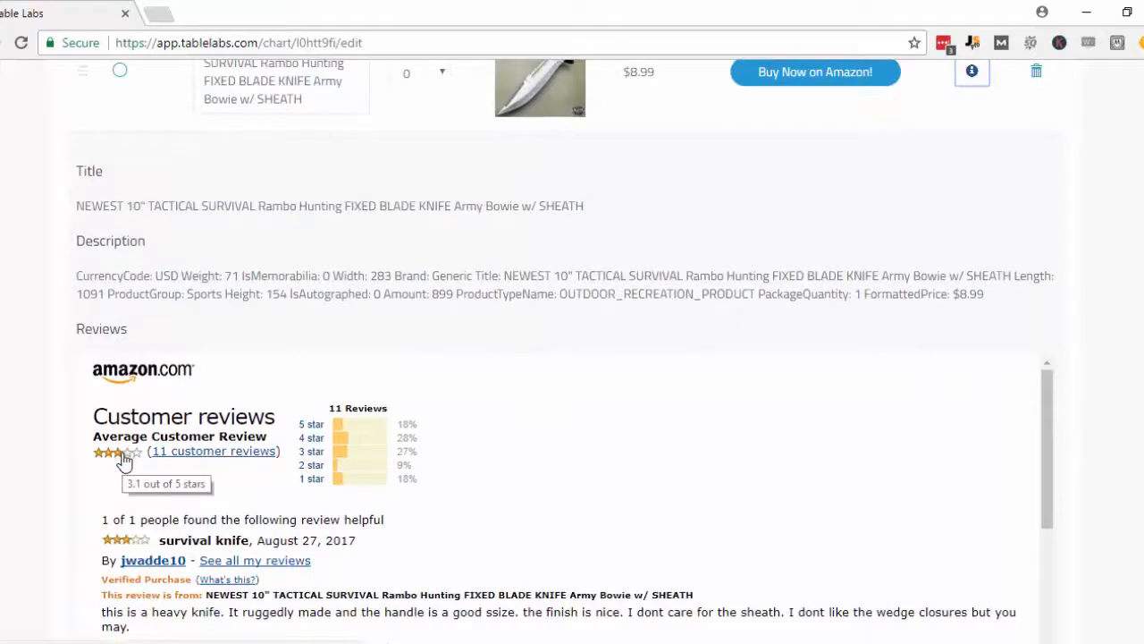
scroll(715, 358, up, 2)
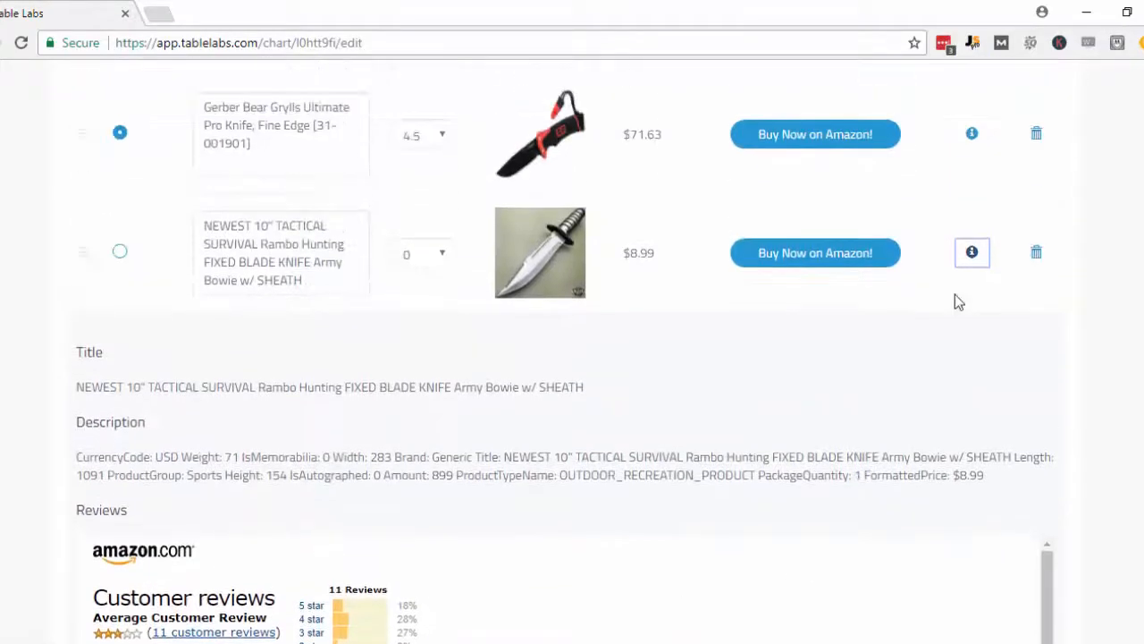
click(972, 252)
Step: Rate the NEWEST 10" knife 3, Smith & Wesson 5, MTech 4 and Schrade 3
click(420, 254)
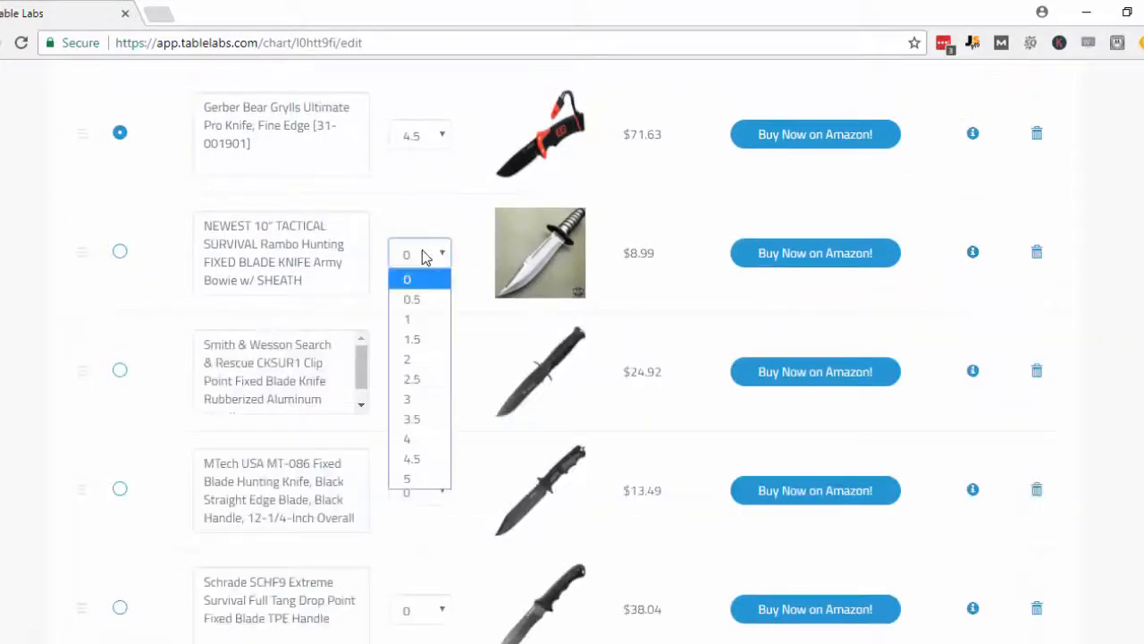
click(419, 400)
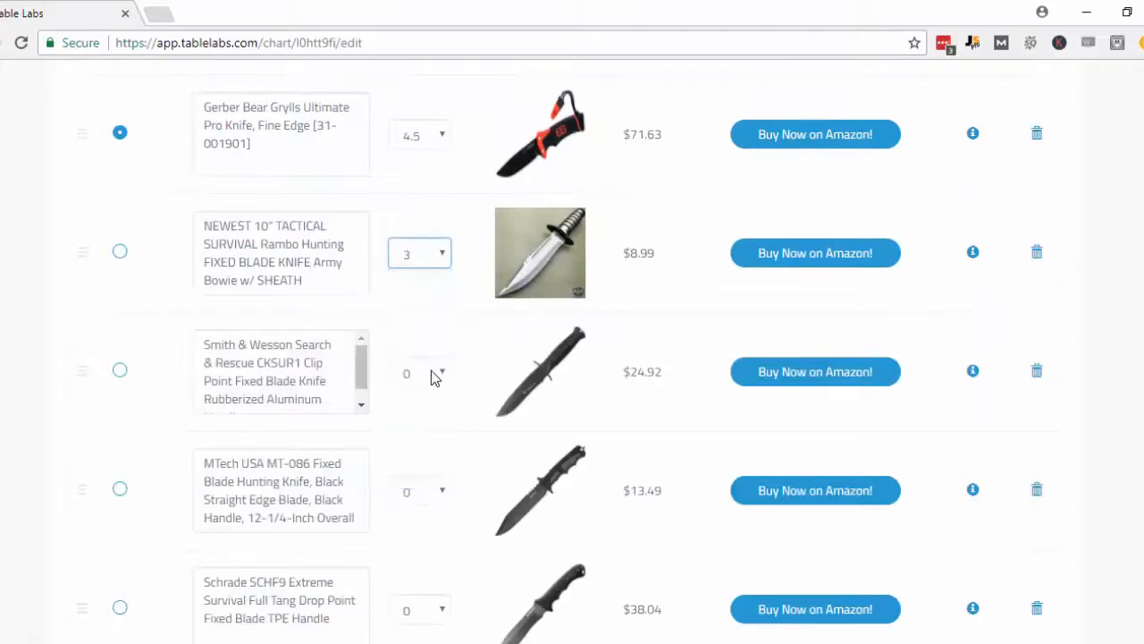
click(431, 375)
click(426, 598)
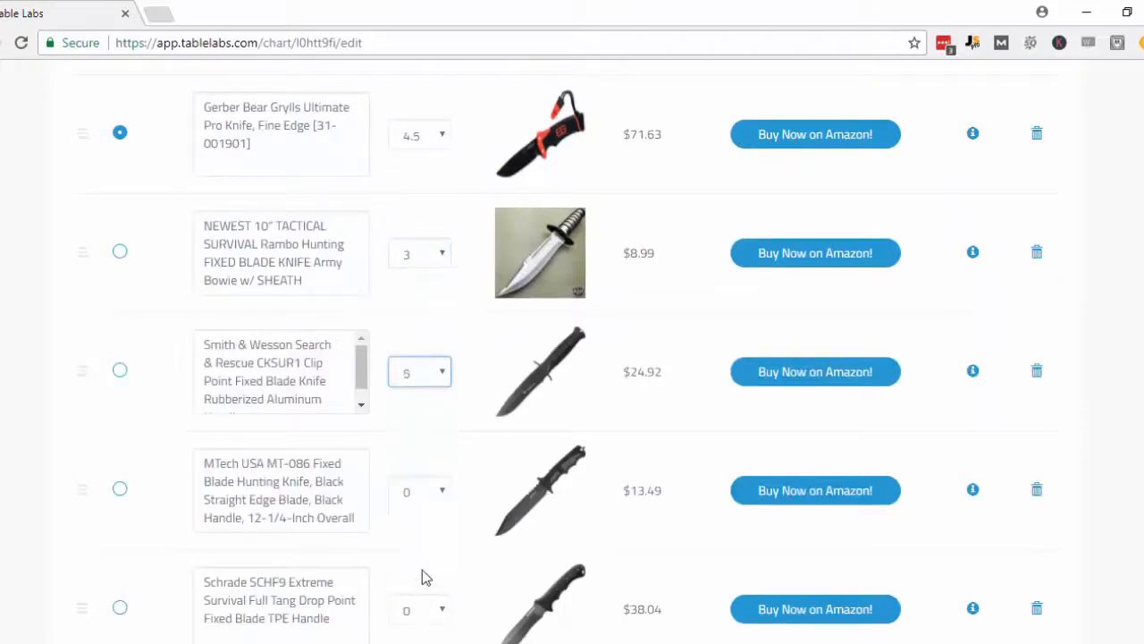
click(420, 493)
click(418, 436)
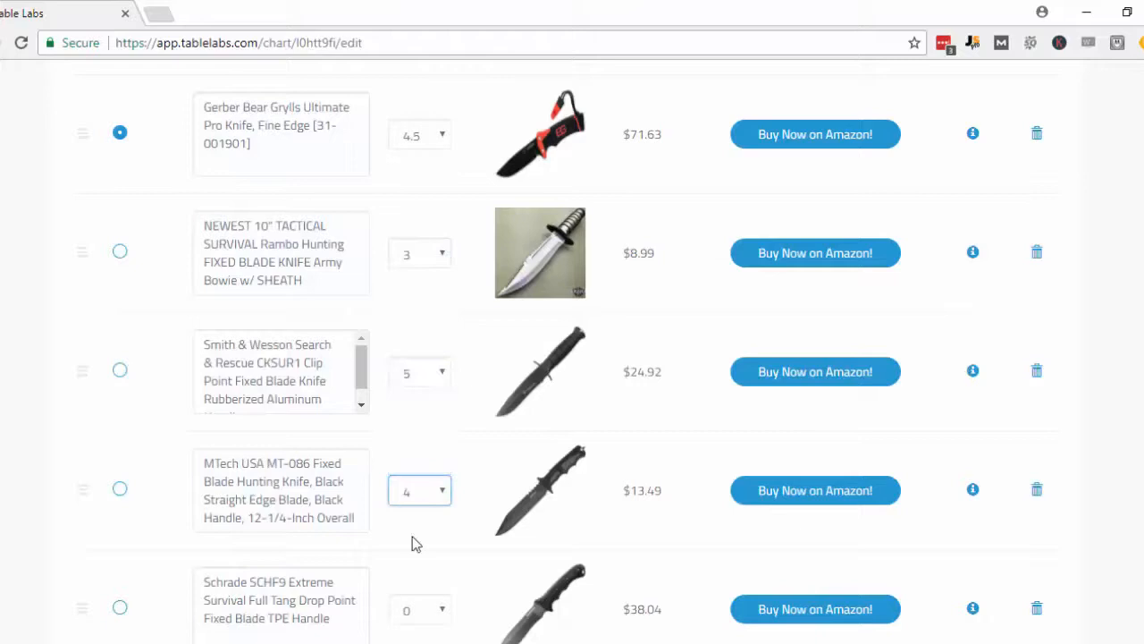
click(428, 612)
click(420, 521)
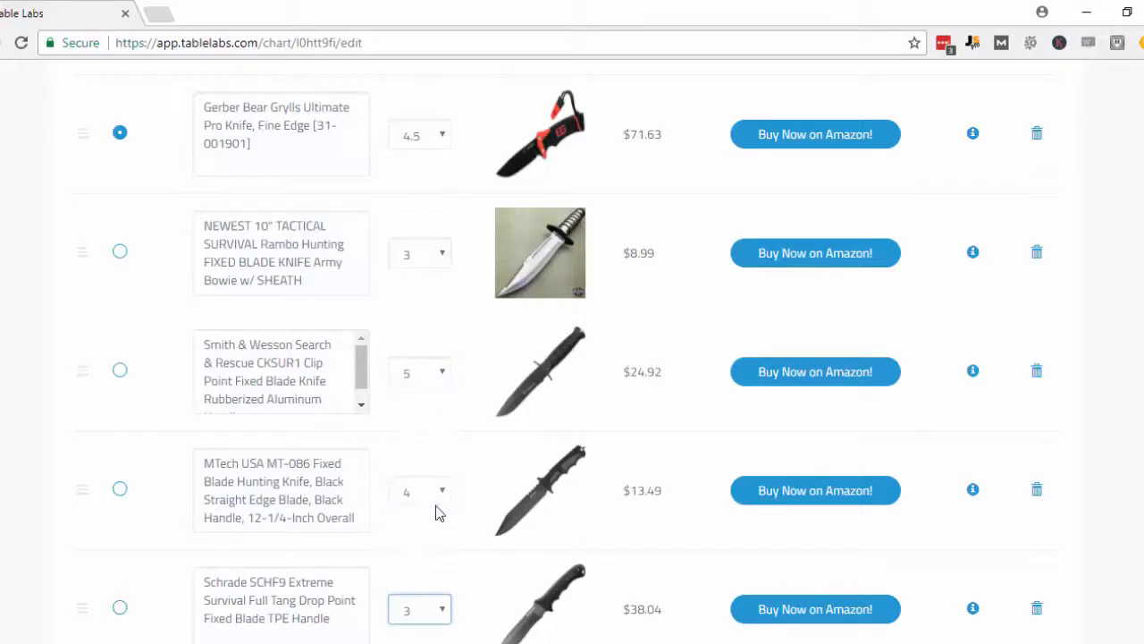
scroll(1001, 487, down, 2)
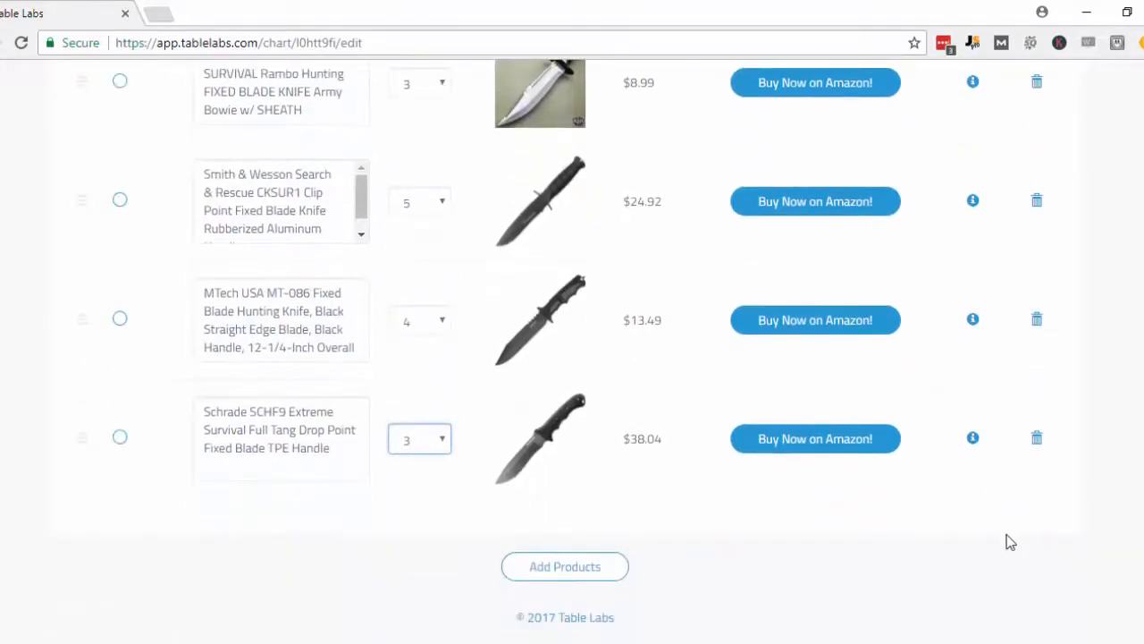
scroll(1010, 541, up, 3)
scroll(1010, 541, up, 3)
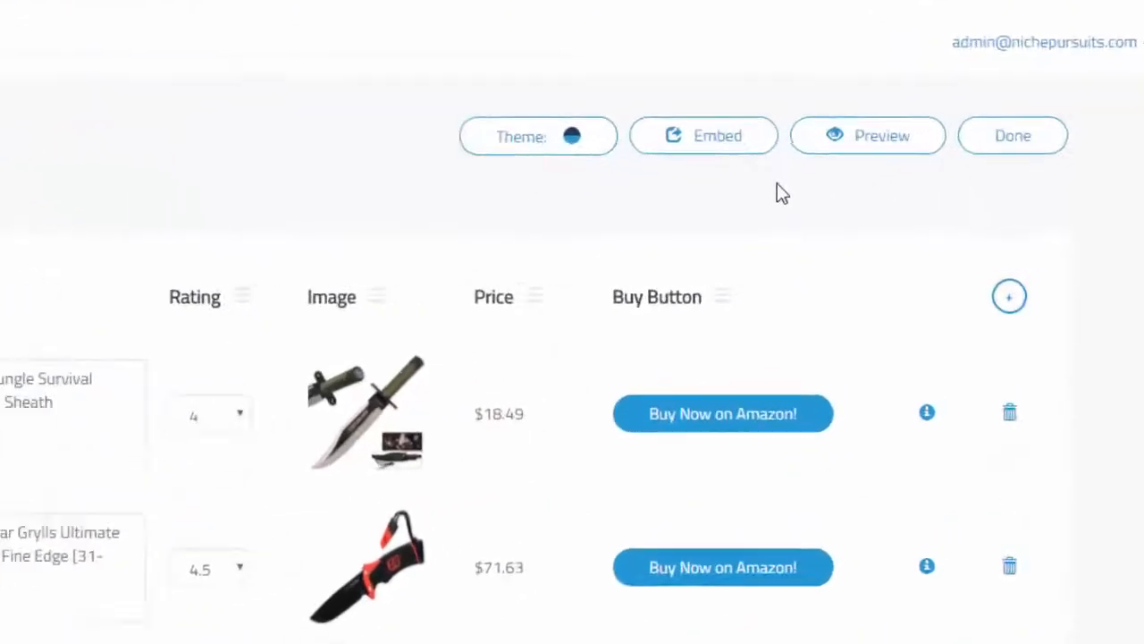
Step: Copy the Best Survival Knife chart's embed code to the clipboard
click(594, 114)
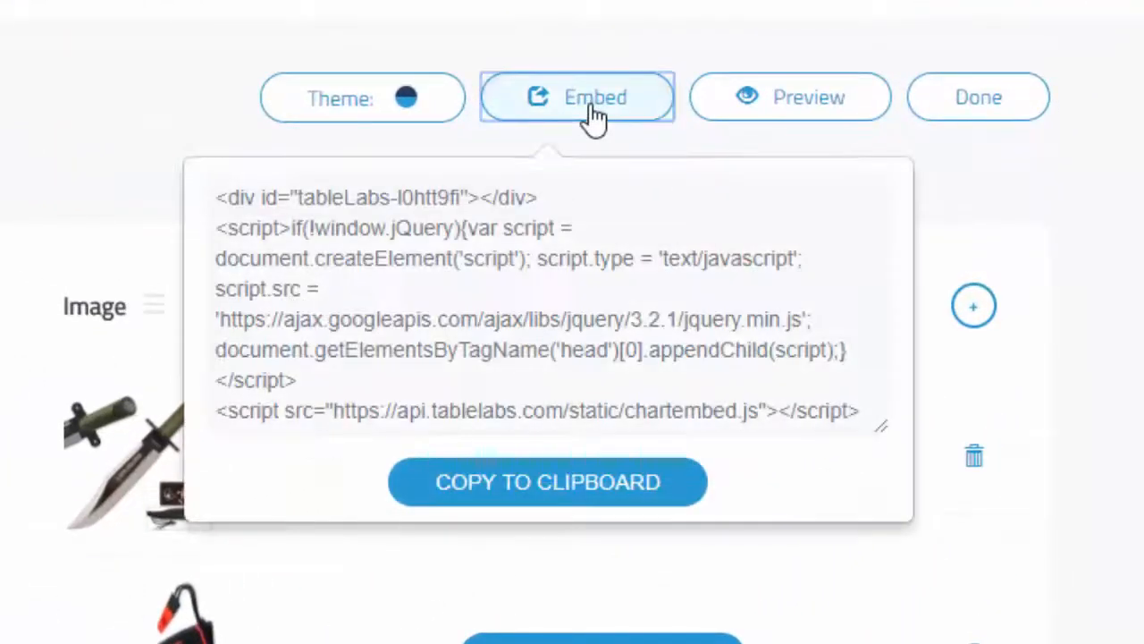
click(552, 483)
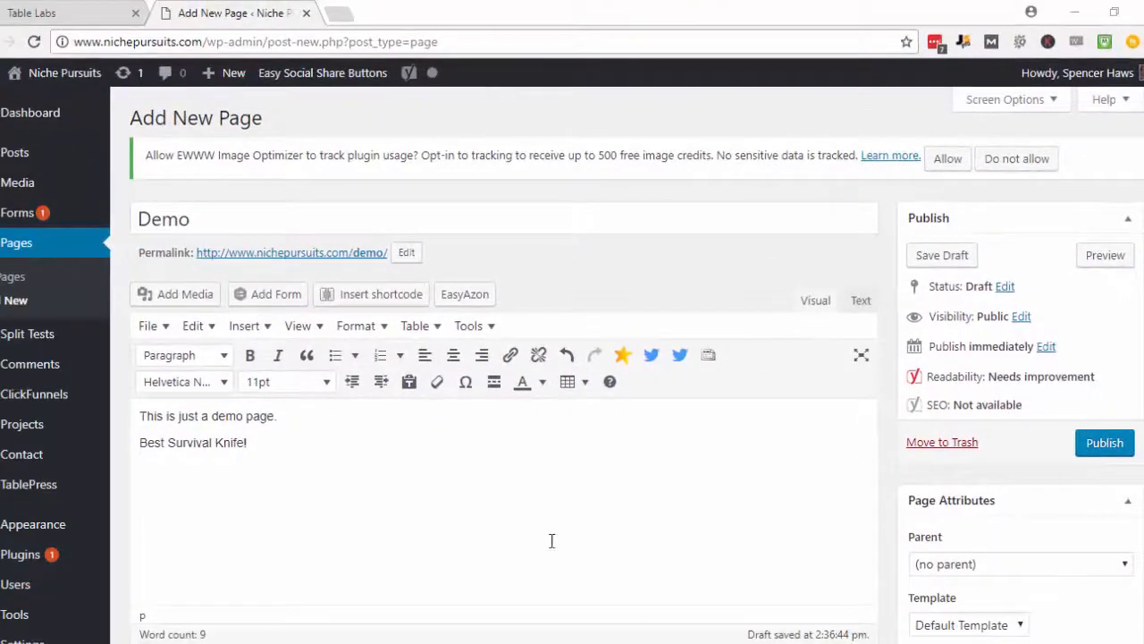
Step: Paste the chart embed code into the Demo page's HTML source below 'Best Survival Knife!' and publish
click(860, 301)
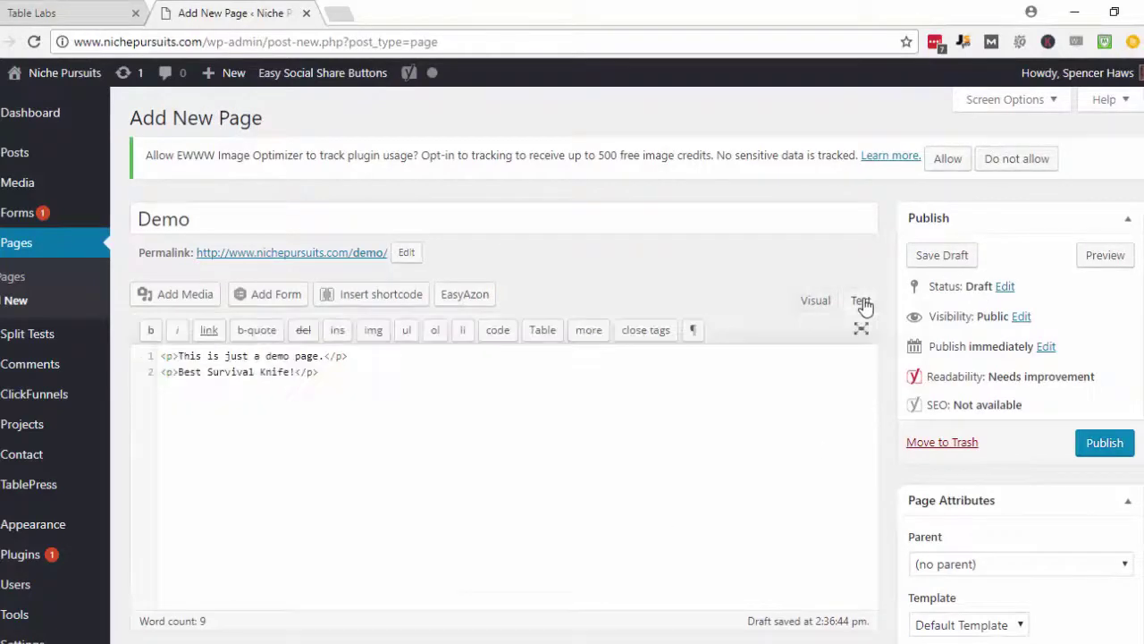
click(338, 373)
key(ctrl+v)
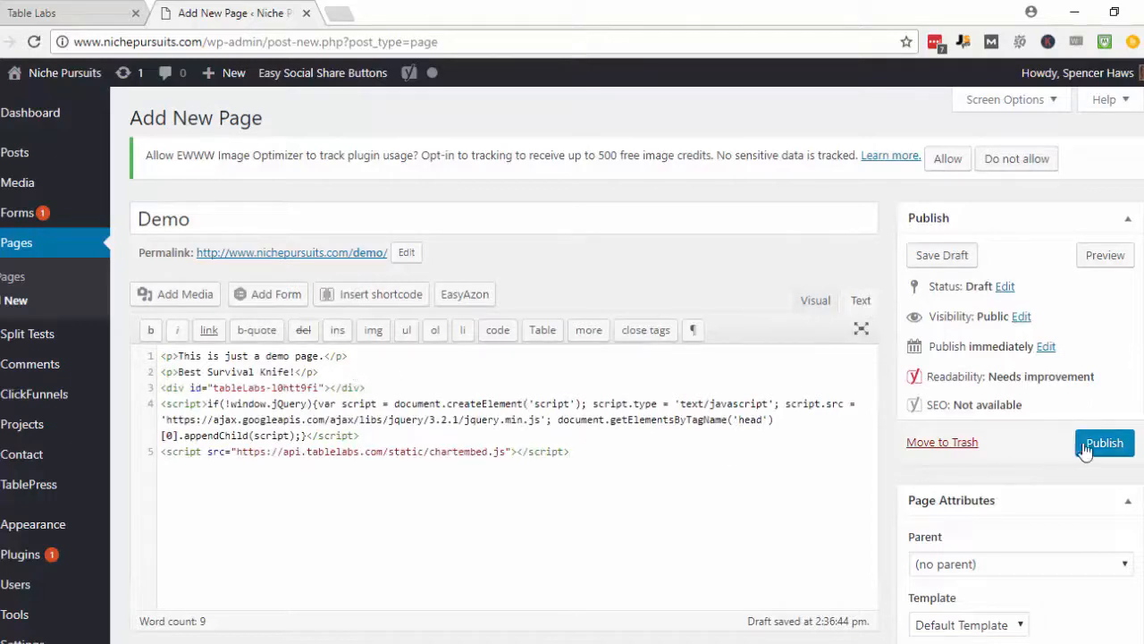
click(1104, 443)
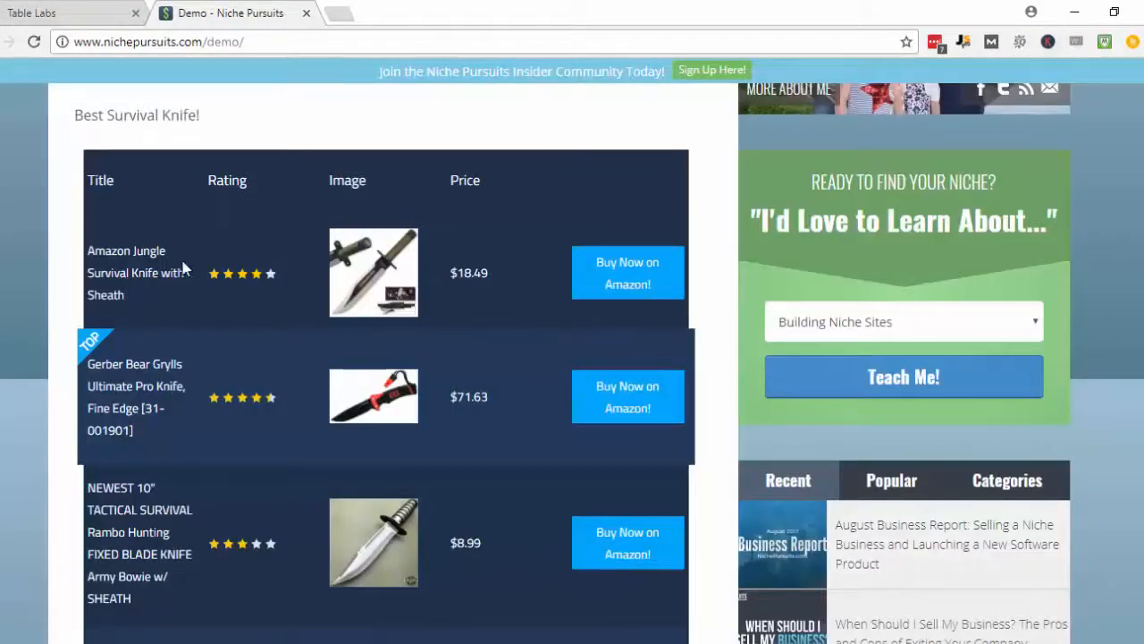
scroll(505, 376, down, 4)
scroll(502, 376, down, 4)
scroll(502, 384, down, 3)
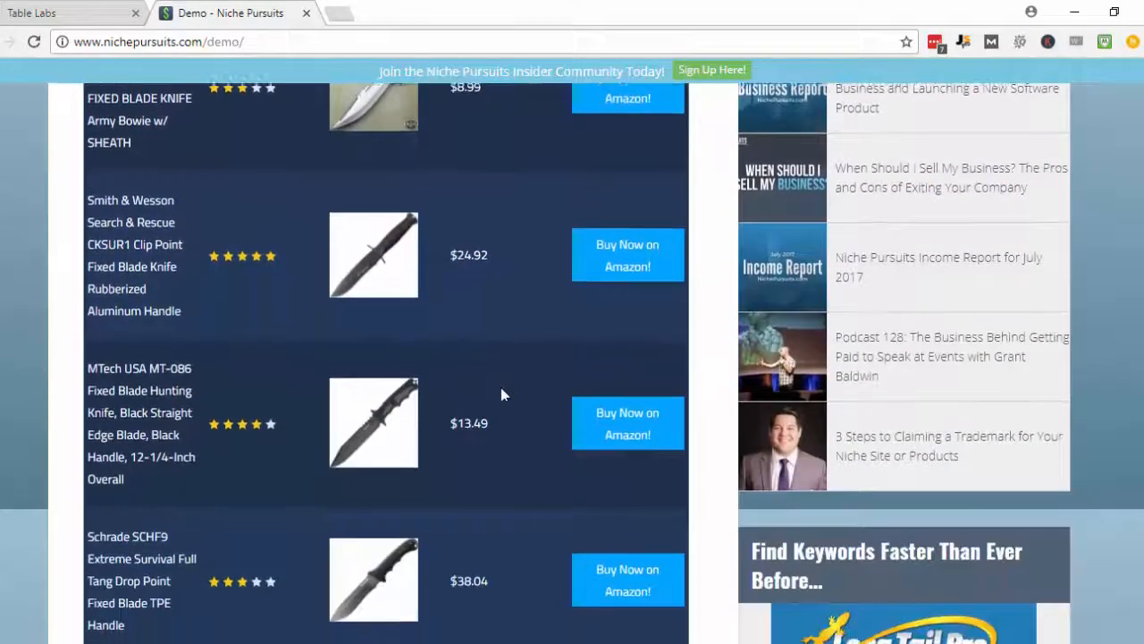
scroll(505, 397, down, 3)
scroll(505, 403, up, 4)
scroll(505, 402, up, 4)
scroll(505, 402, up, 3)
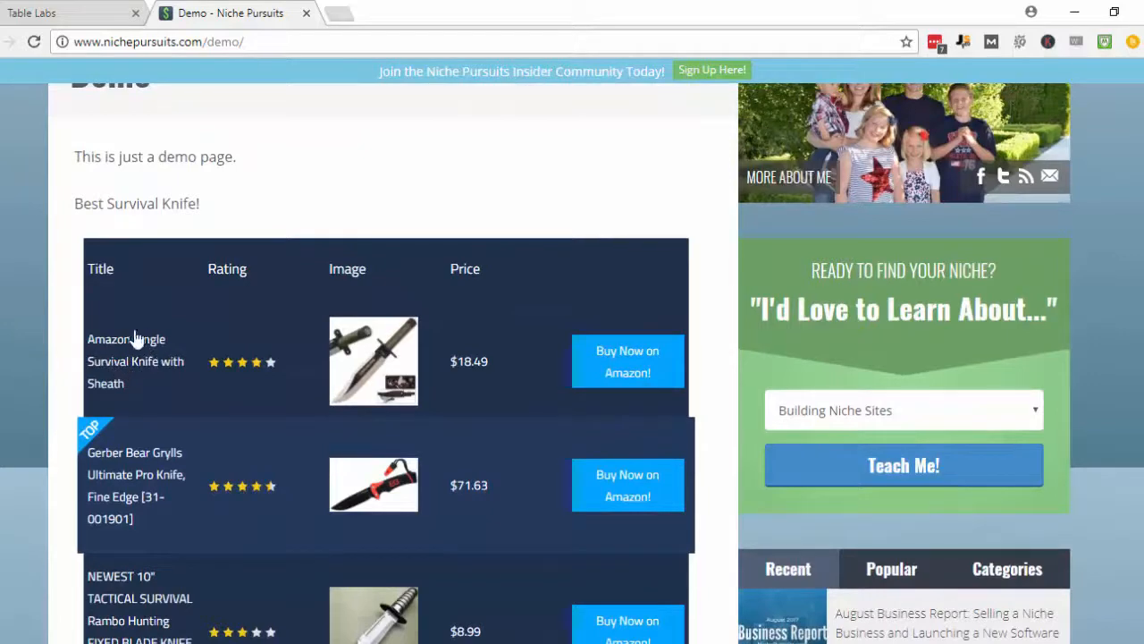
Step: Follow the Amazon Jungle Survival Knife's Buy Now on Amazon! link from the live chart
click(627, 362)
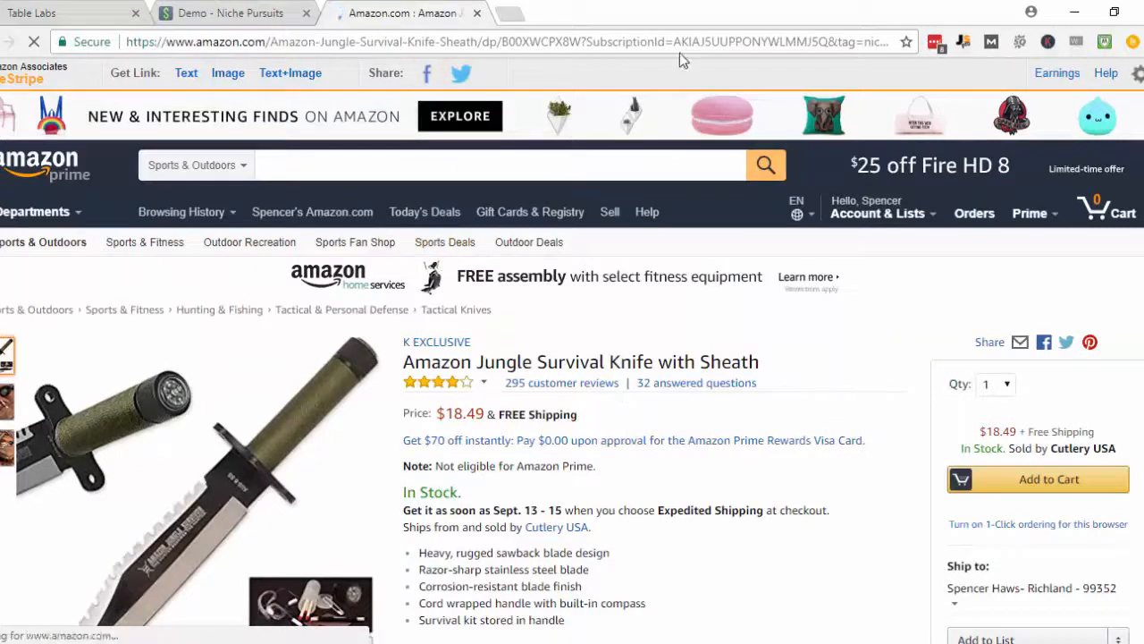
Step: Return from the Amazon product listing to the Demo - Niche Pursuits page
click(216, 8)
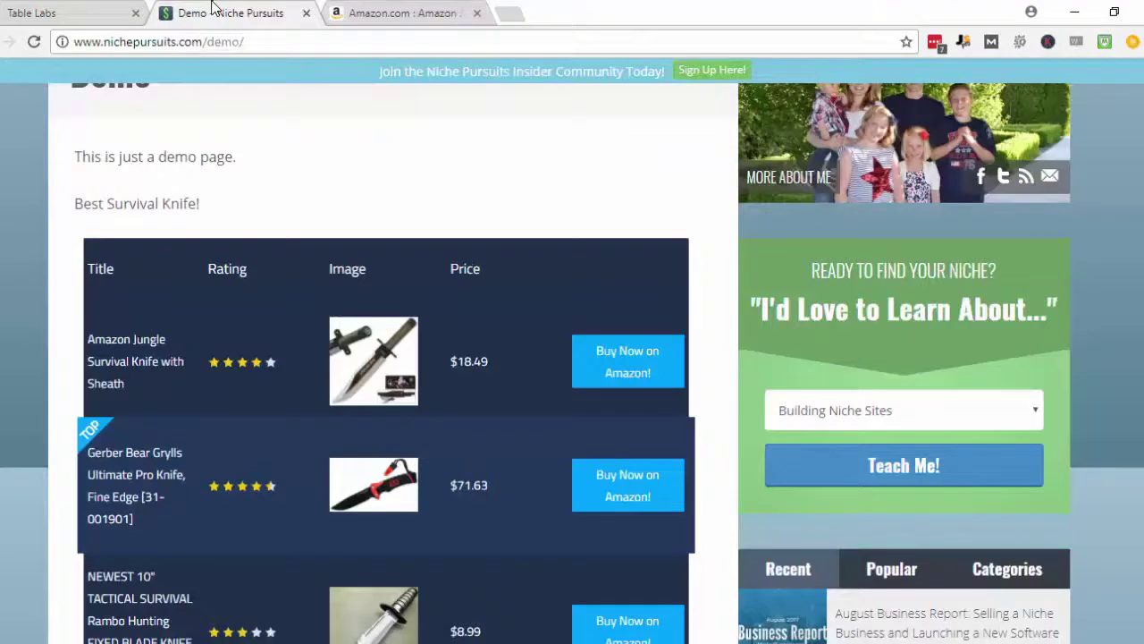
Step: Back in the chart editor, switch the chart to the black & orange theme
click(87, 13)
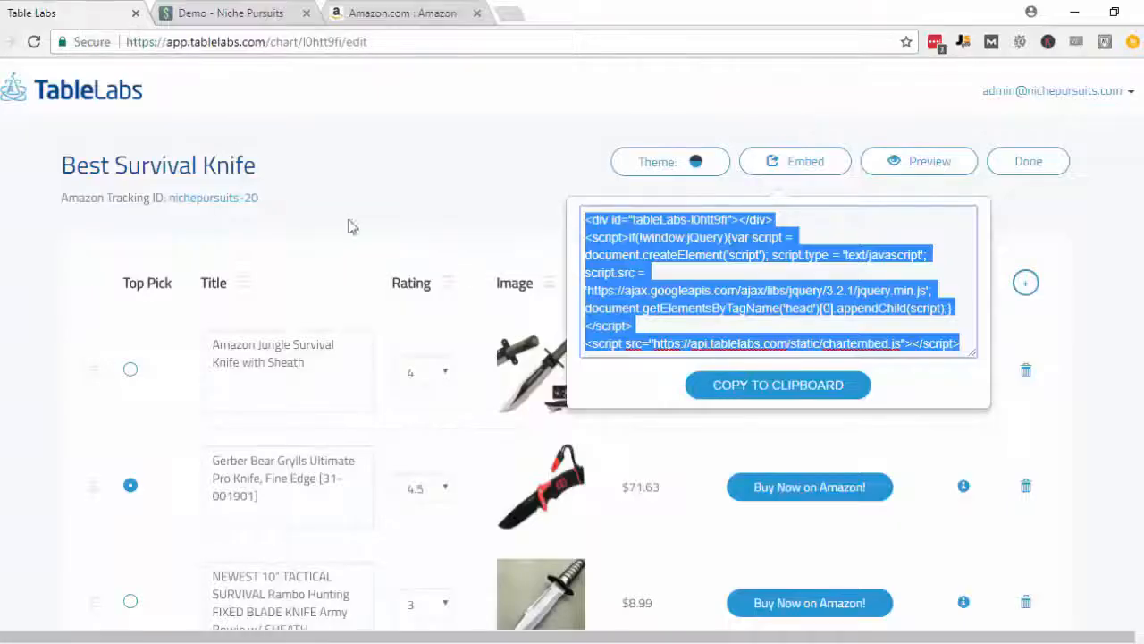
click(478, 194)
click(684, 162)
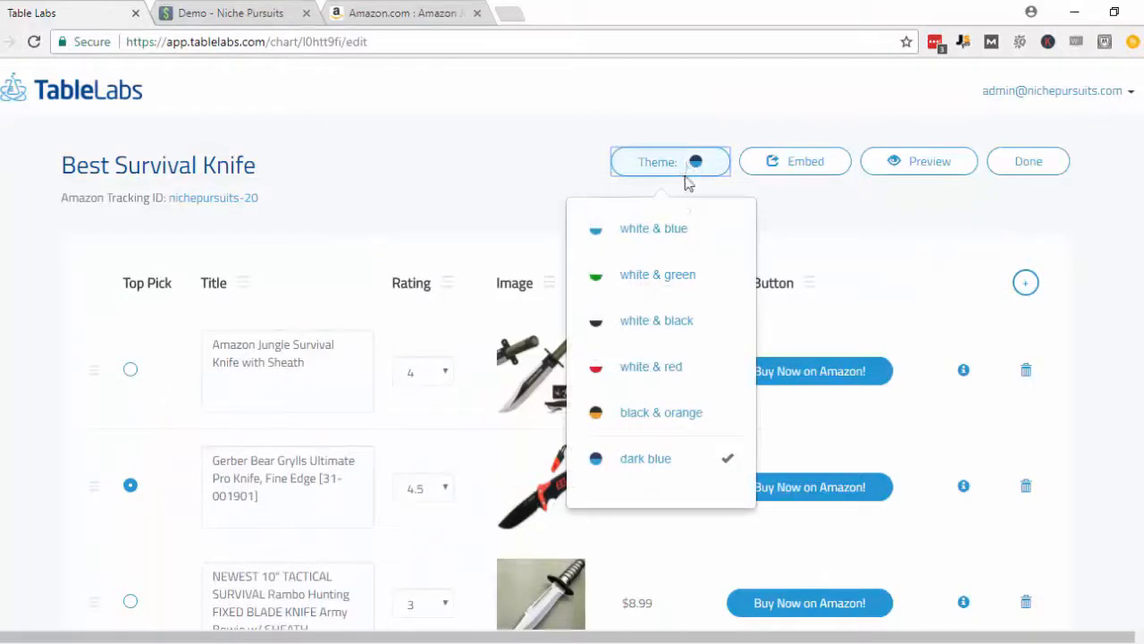
click(660, 412)
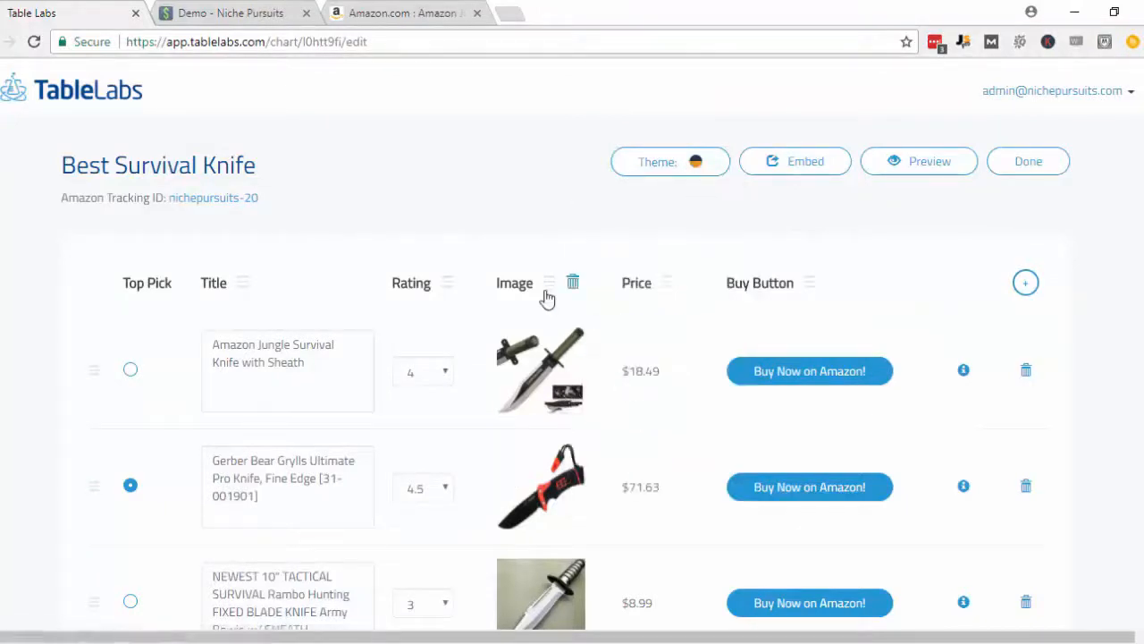
Step: Move the Image column before Title, make the NEWEST 10" TACTICAL knife Top Pick, and save with Done
drag(232, 282, 234, 284)
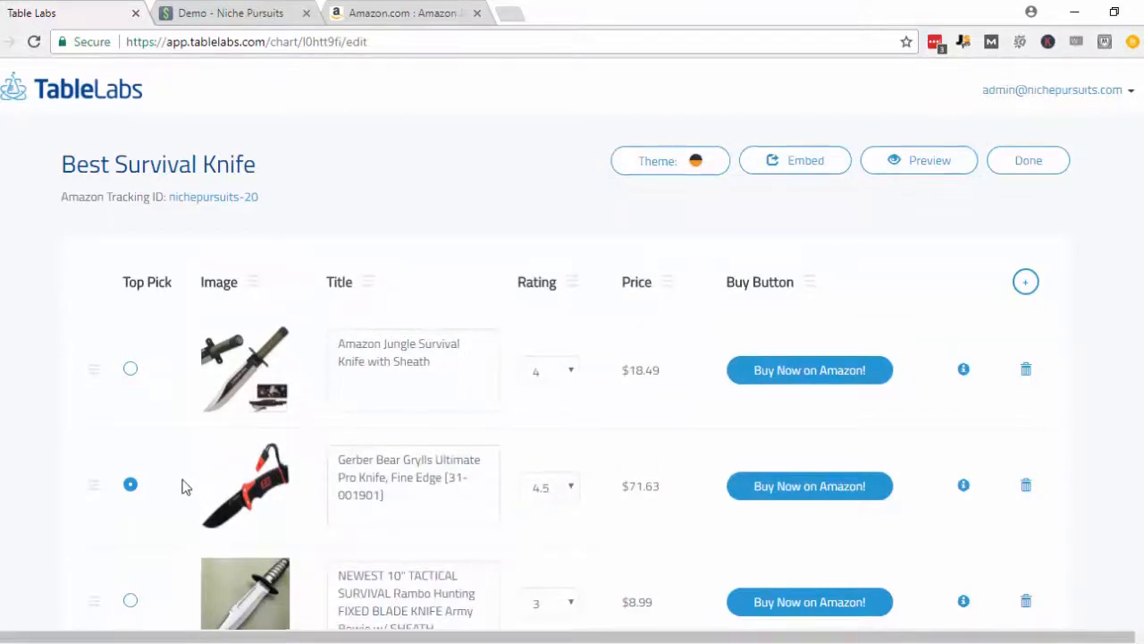
scroll(188, 483, down, 2)
click(131, 425)
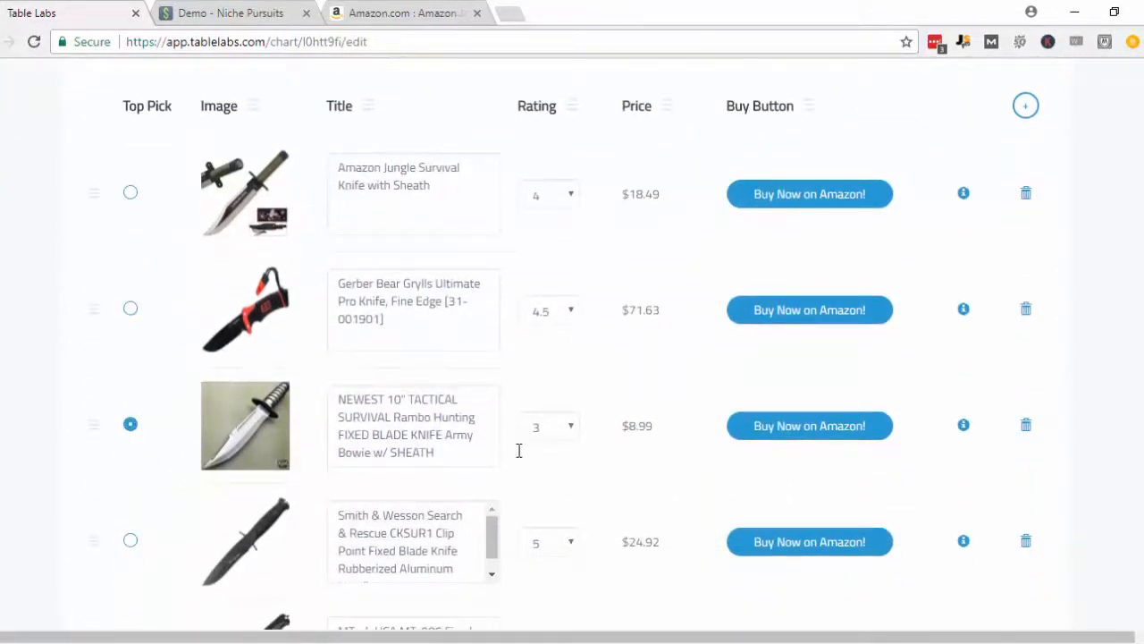
scroll(519, 452, up, 3)
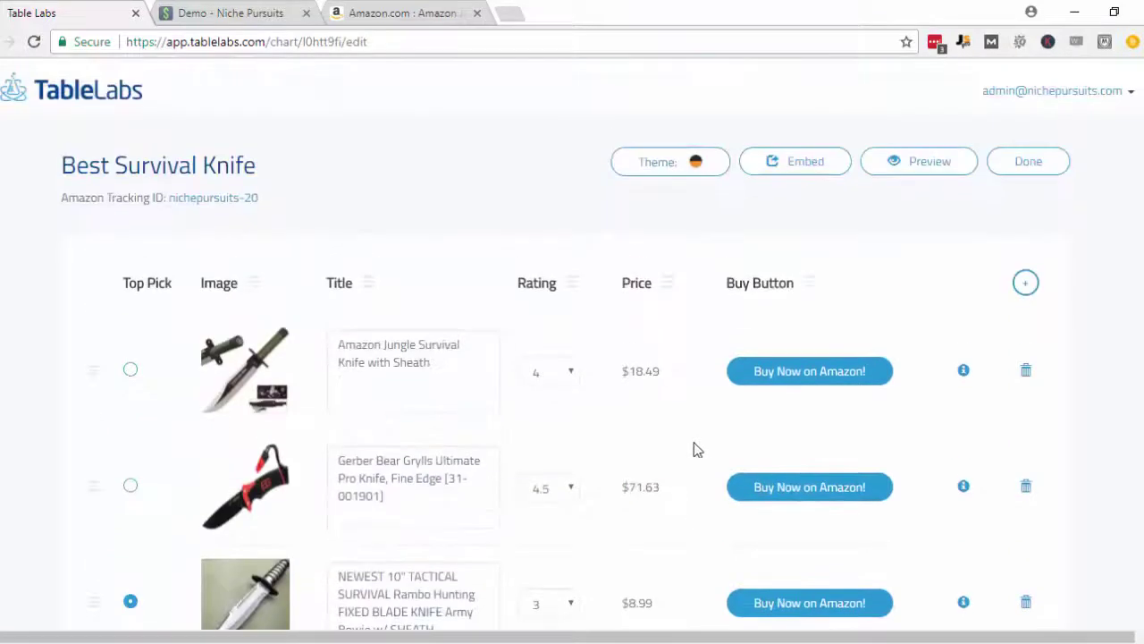
click(1030, 168)
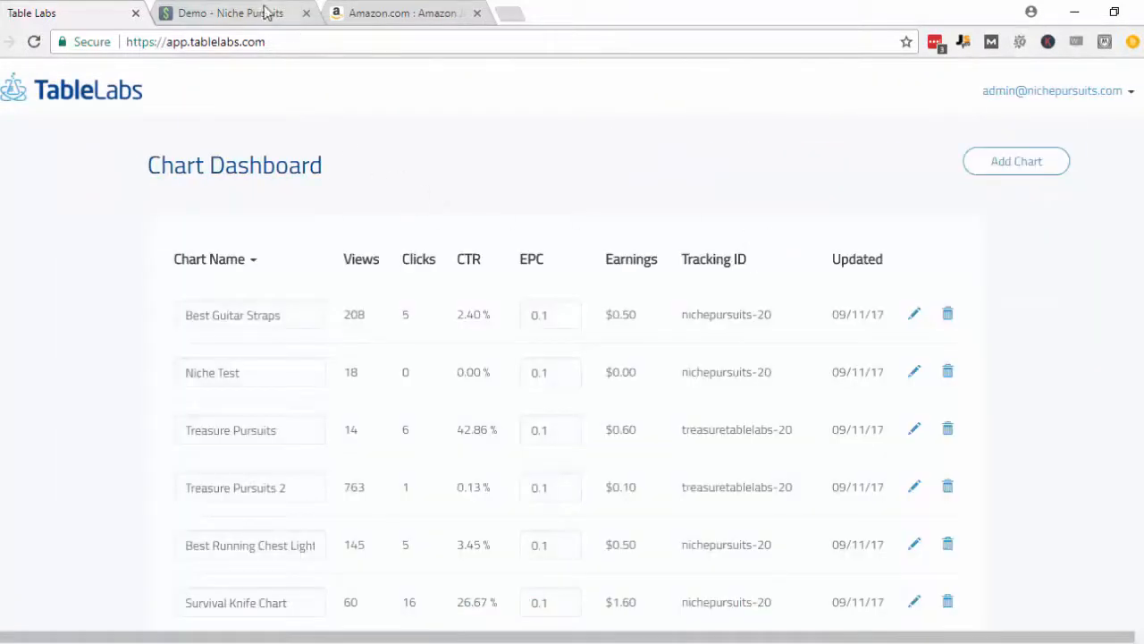
click(230, 13)
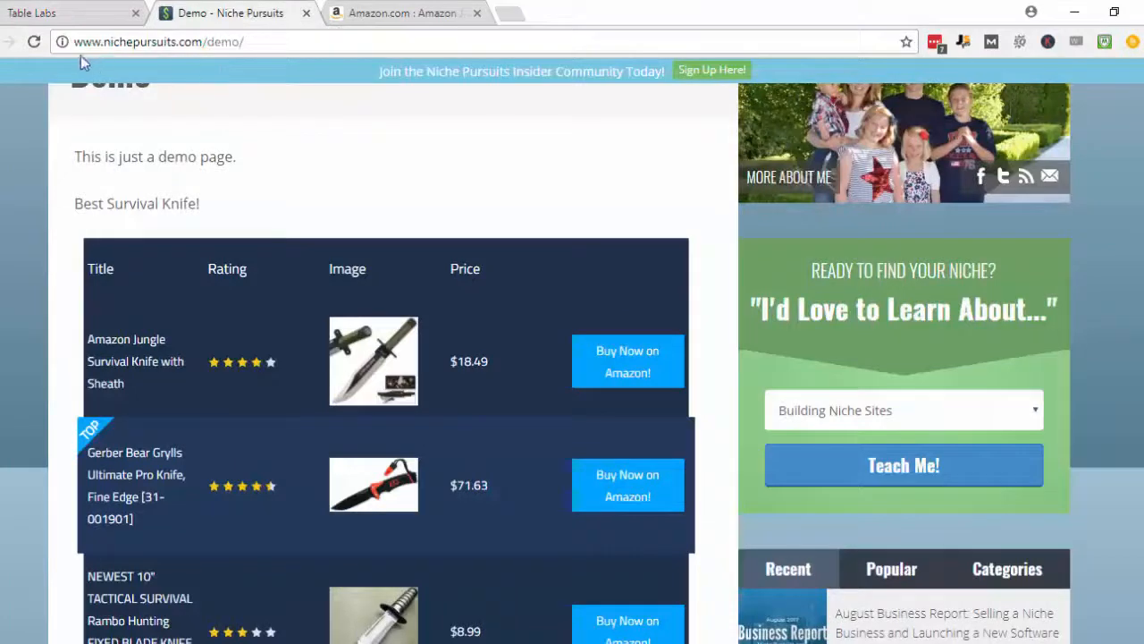
Step: Reload the Demo page so the chart shows black & orange, images first and the new top pick
click(36, 42)
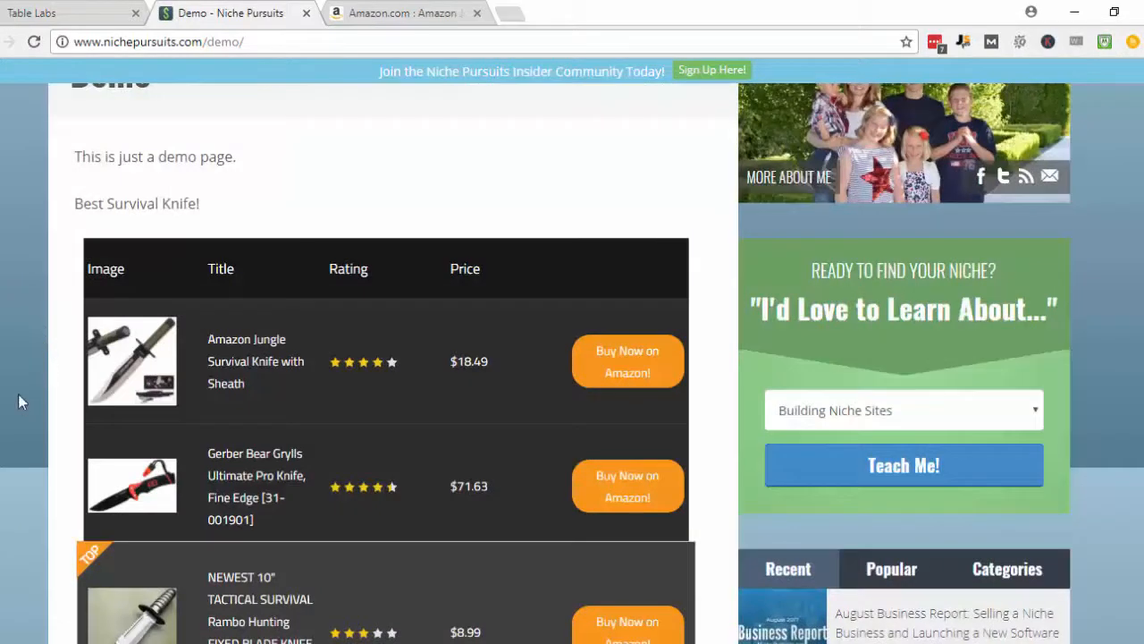
scroll(17, 393, down, 1)
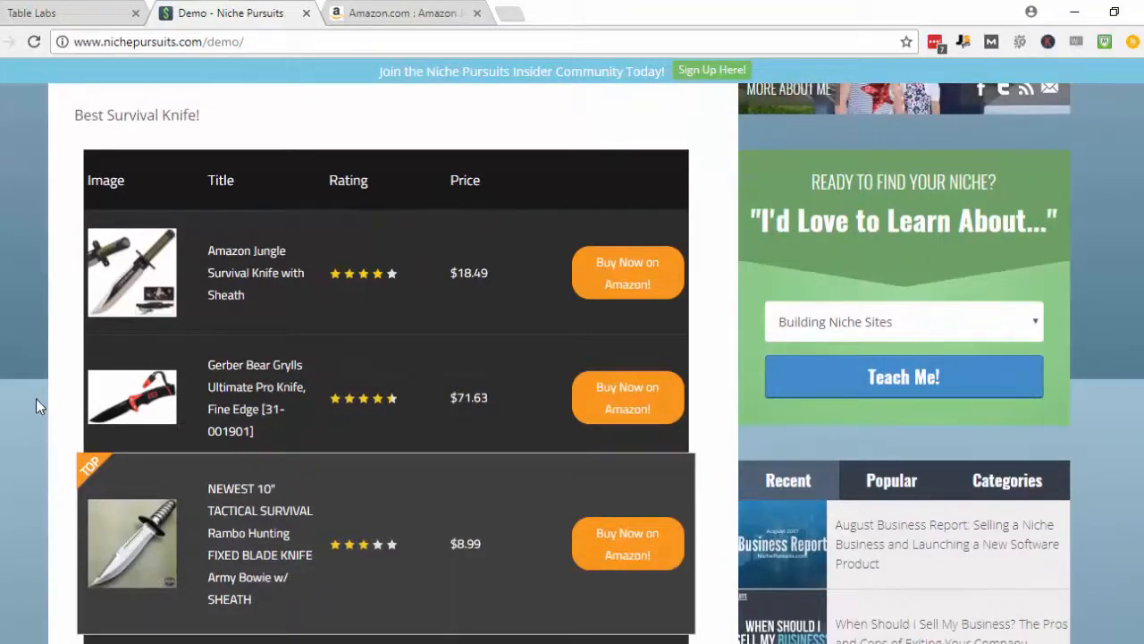
scroll(35, 399, down, 2)
scroll(36, 399, down, 1)
scroll(37, 400, down, 1)
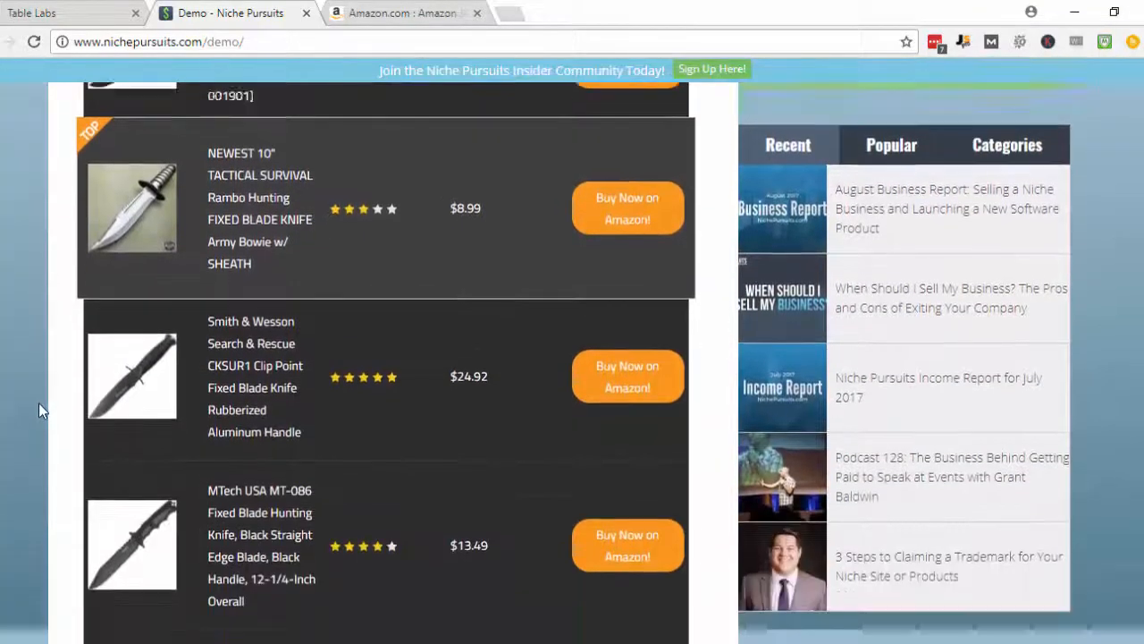
scroll(38, 402, down, 1)
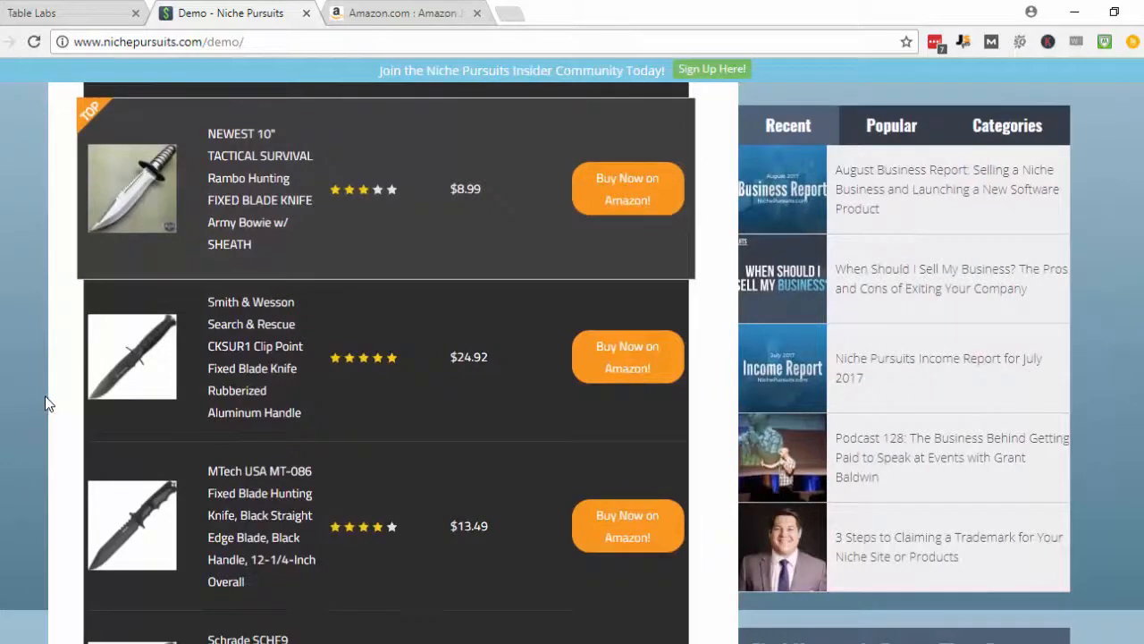